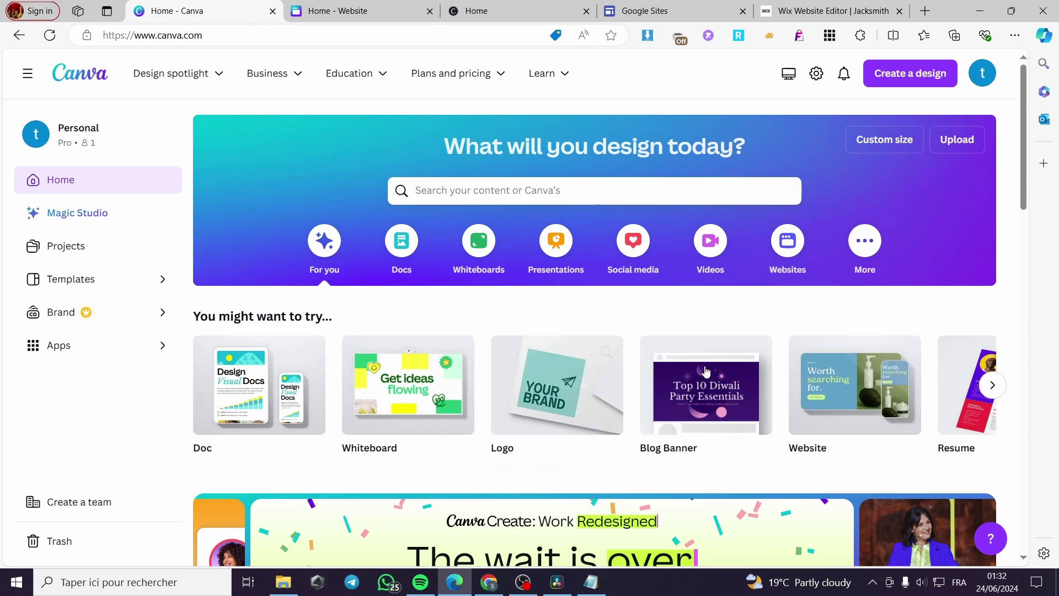
Create a new custom-size design at 1280 × 769 px.
click(923, 76)
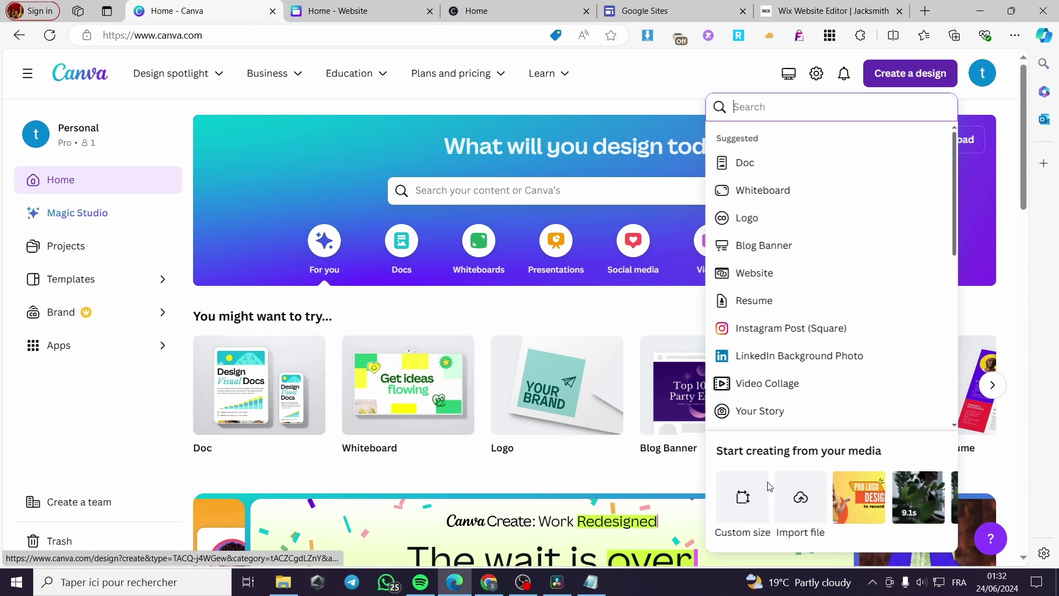
click(742, 500)
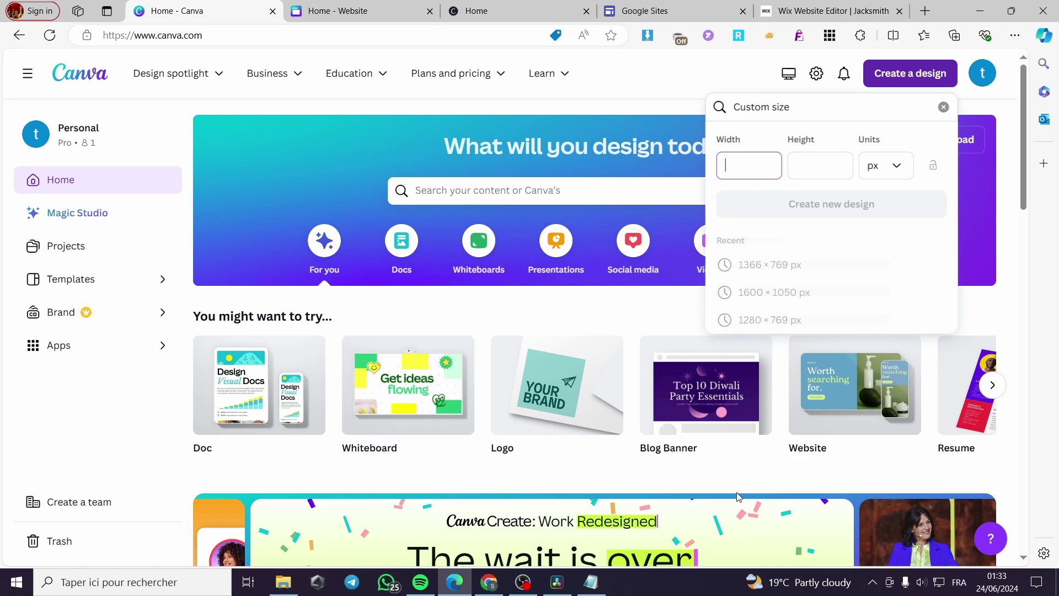
click(770, 319)
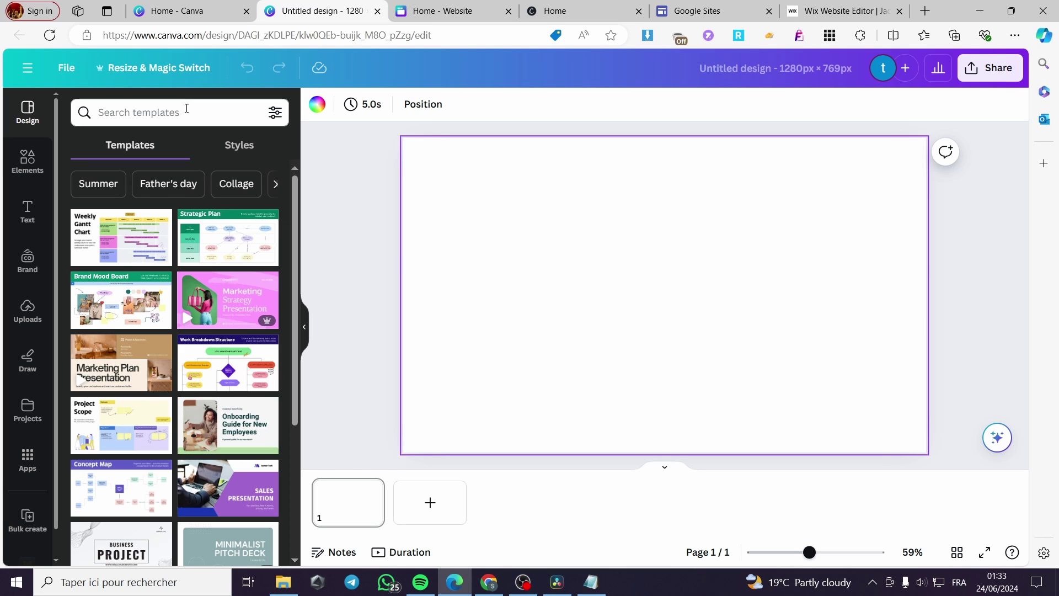
Search the elements library for "buy now" and show all matching graphics.
click(27, 161)
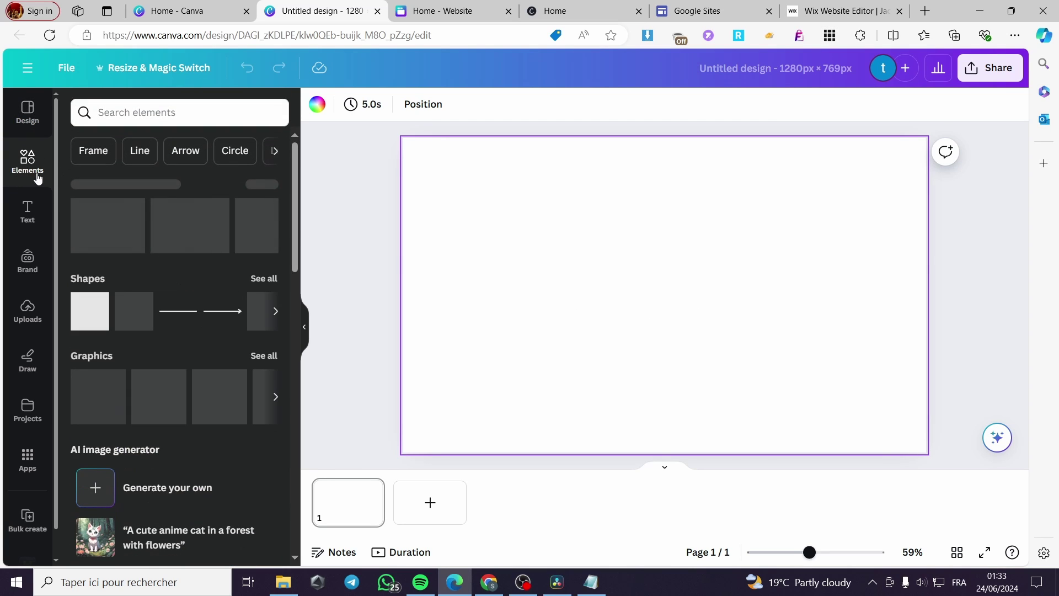
click(219, 114)
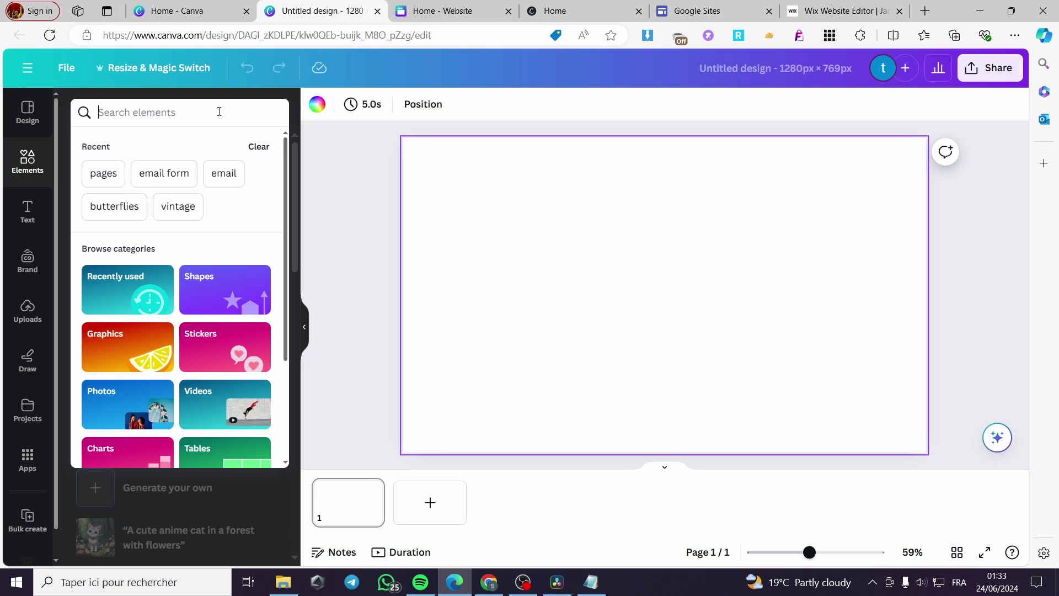
text(bu)
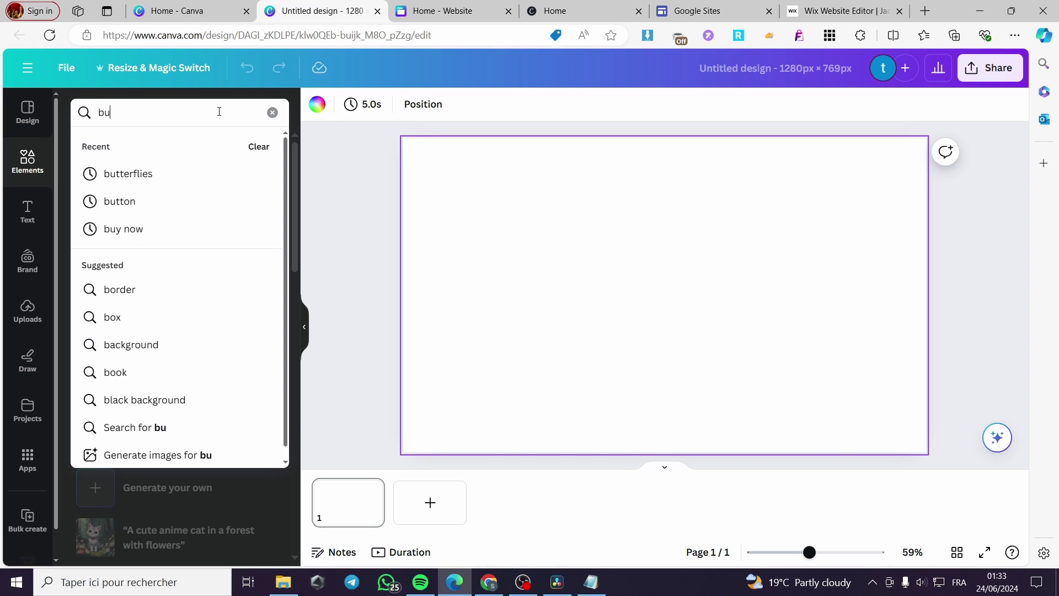
text(y now)
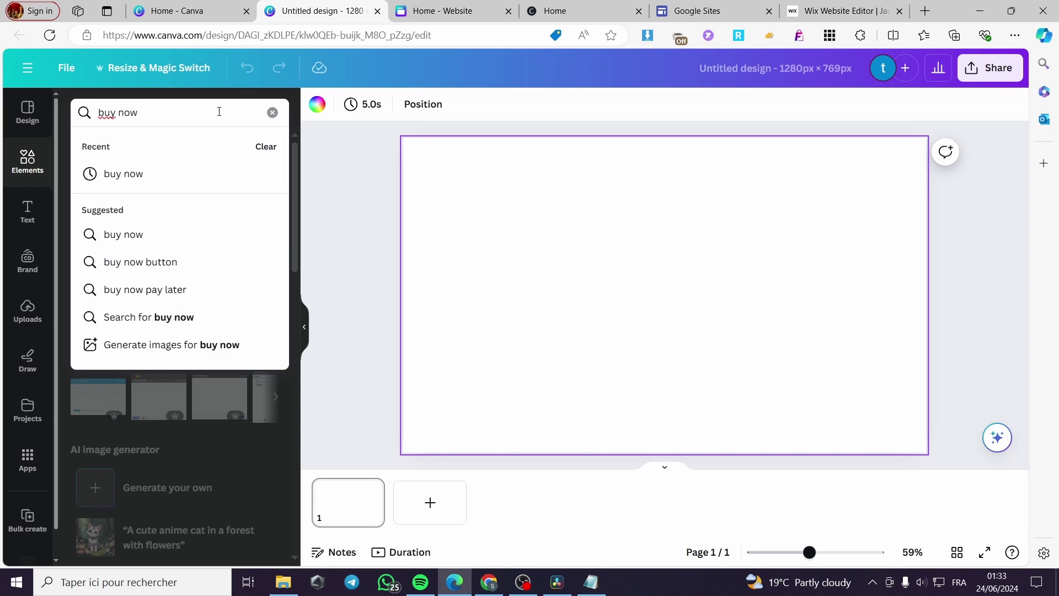
key(Return)
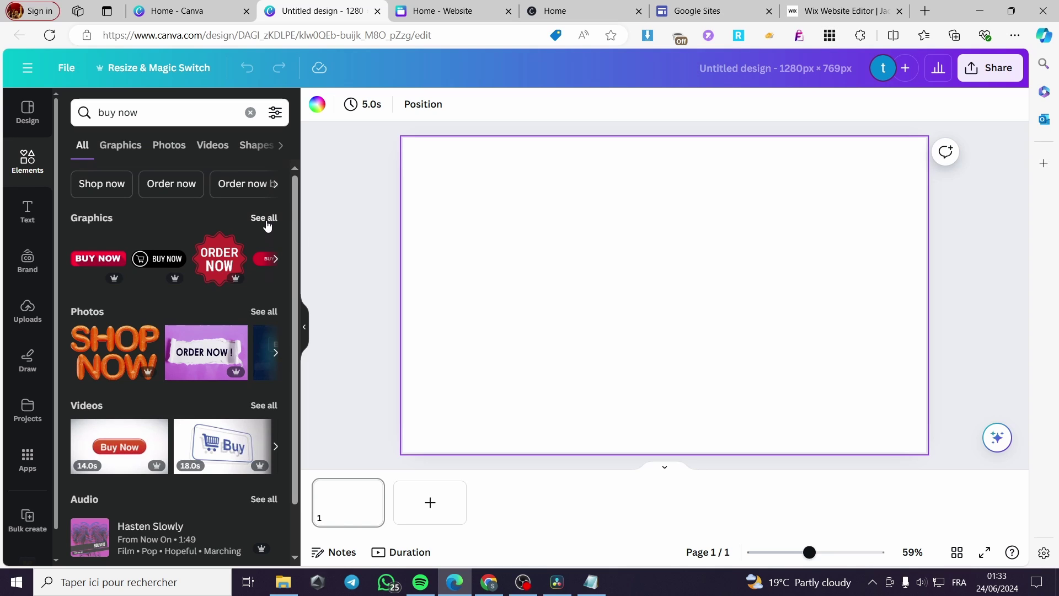
click(264, 219)
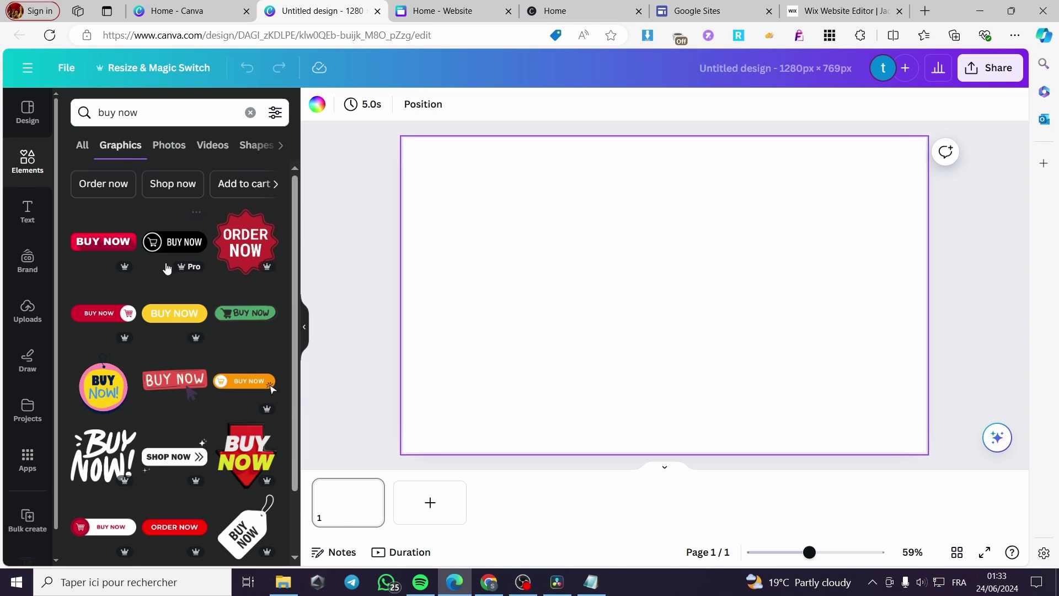
Add the green cart Buy Now button to the page's upper-left area and the red Order Now badge to its upper-right corner.
click(241, 319)
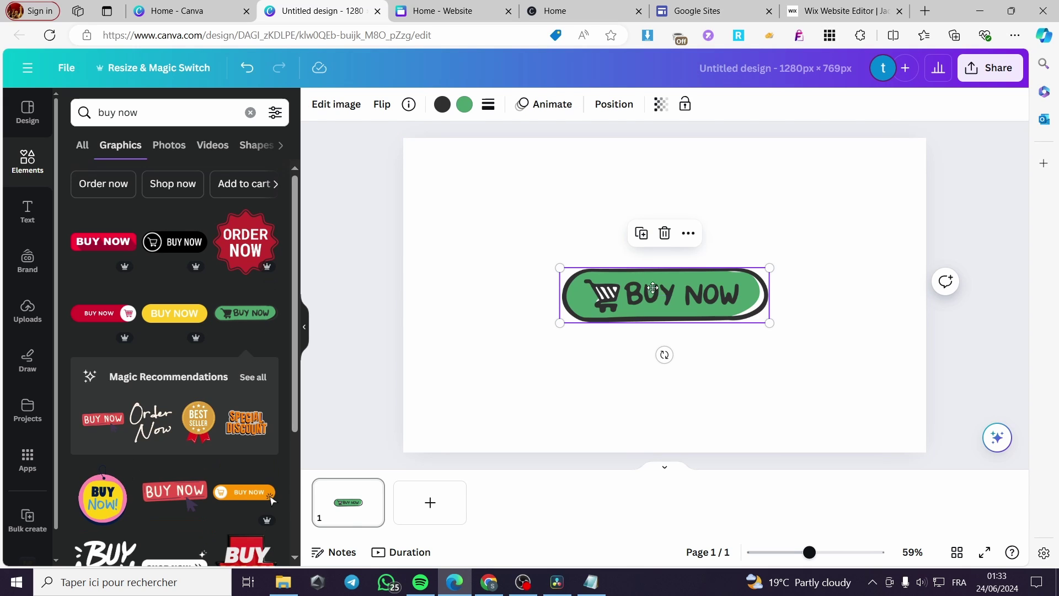
drag(653, 287, 514, 184)
click(247, 242)
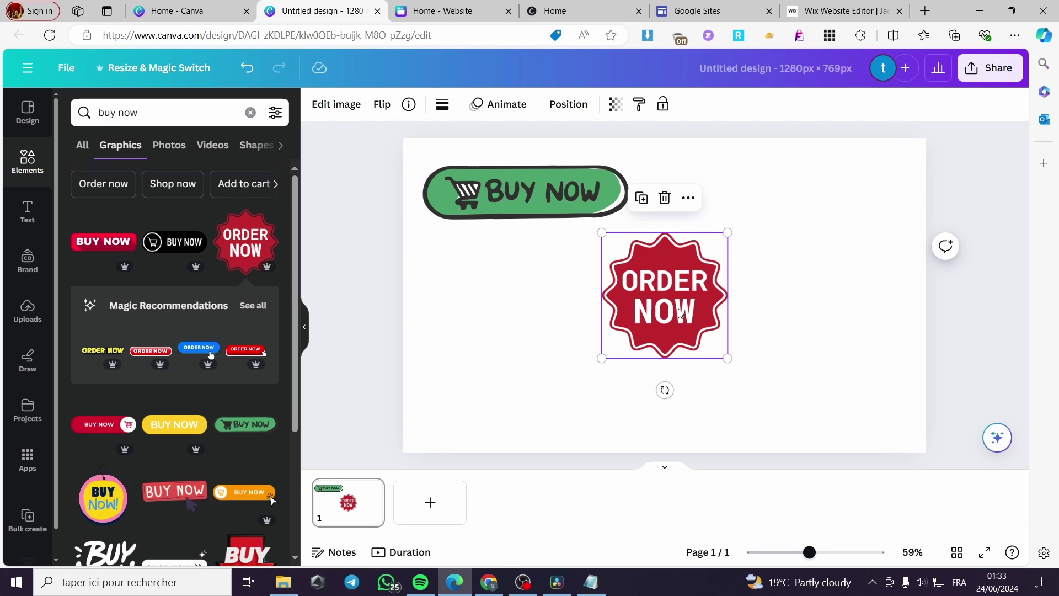
drag(680, 314, 862, 227)
Add the red rectangular Buy Now button below the green one and the black cart Buy Now button below the Order Now badge.
click(103, 241)
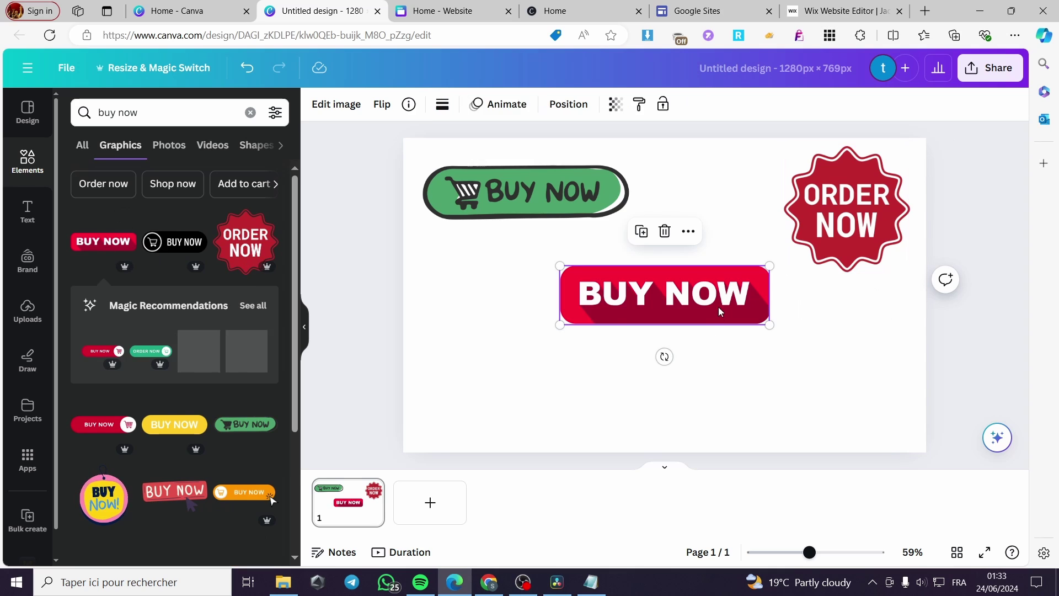
drag(720, 312, 580, 297)
click(174, 242)
drag(721, 317, 861, 345)
Add the orange Buy Now button with a cursor below the red rectangle and the red Order Now pill below the black button.
scroll(236, 397, down, 3)
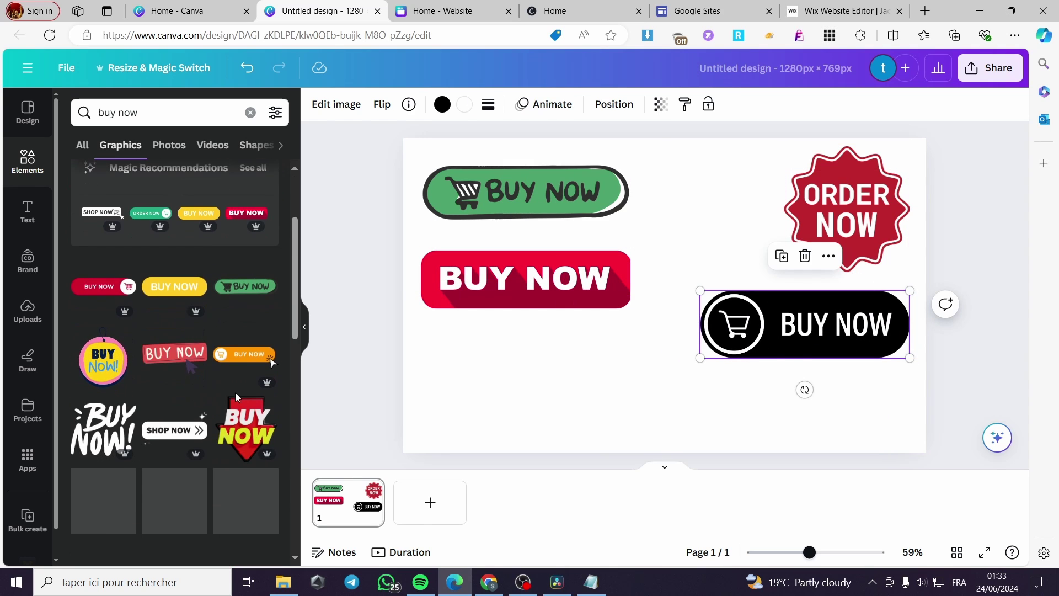
click(244, 354)
drag(740, 296, 565, 382)
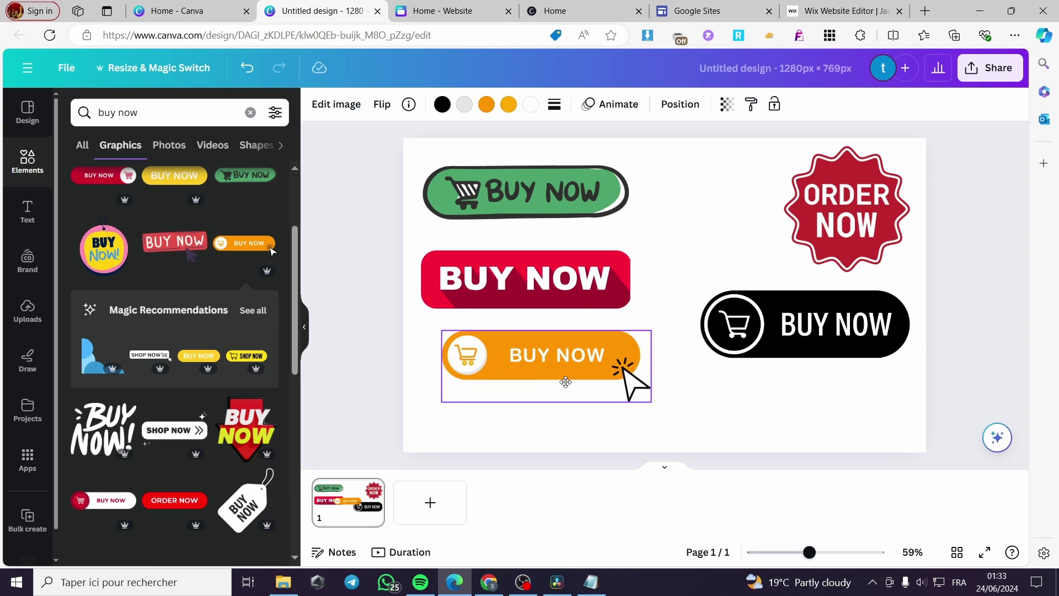
scroll(183, 293, down, 3)
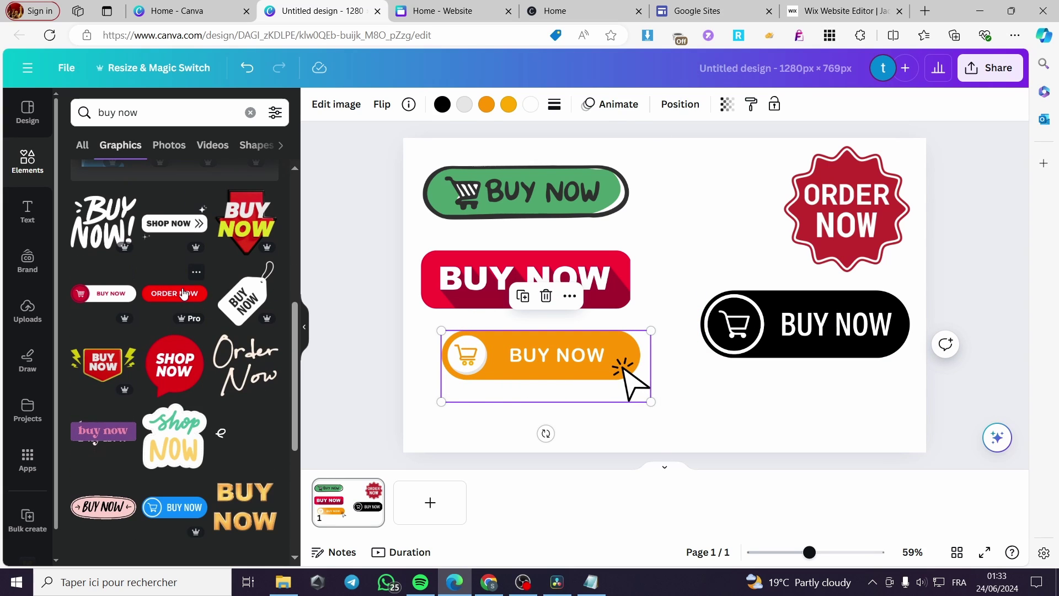
click(184, 293)
drag(695, 306, 824, 415)
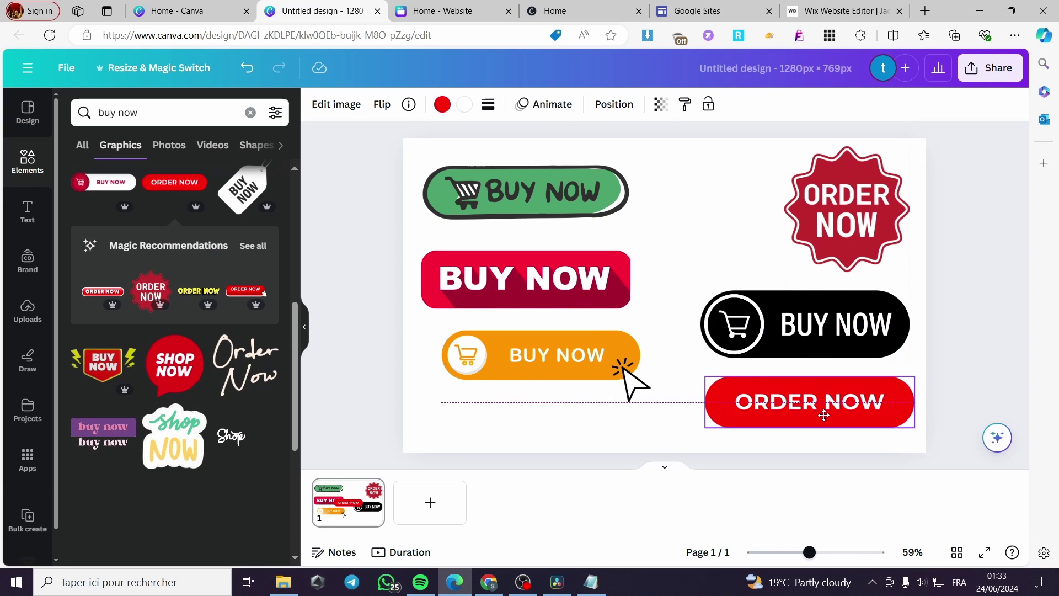
Add the small red Buy Now button with the orange arrow between the green button and the Order Now badge.
scroll(139, 368, down, 5)
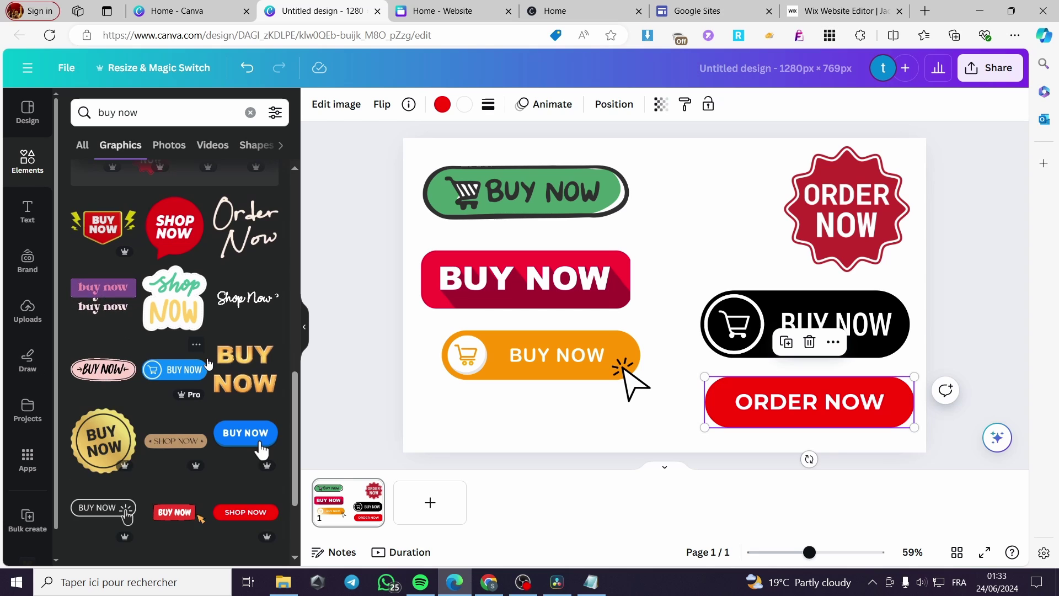
scroll(194, 441, down, 3)
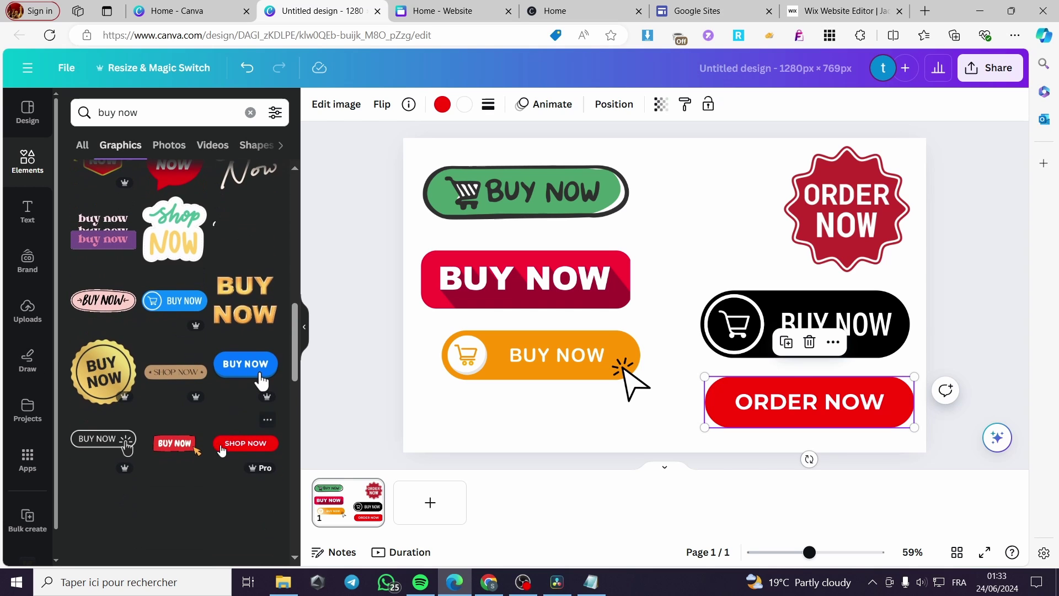
click(194, 452)
drag(700, 304, 747, 197)
drag(836, 315, 706, 214)
drag(674, 160, 721, 208)
click(964, 286)
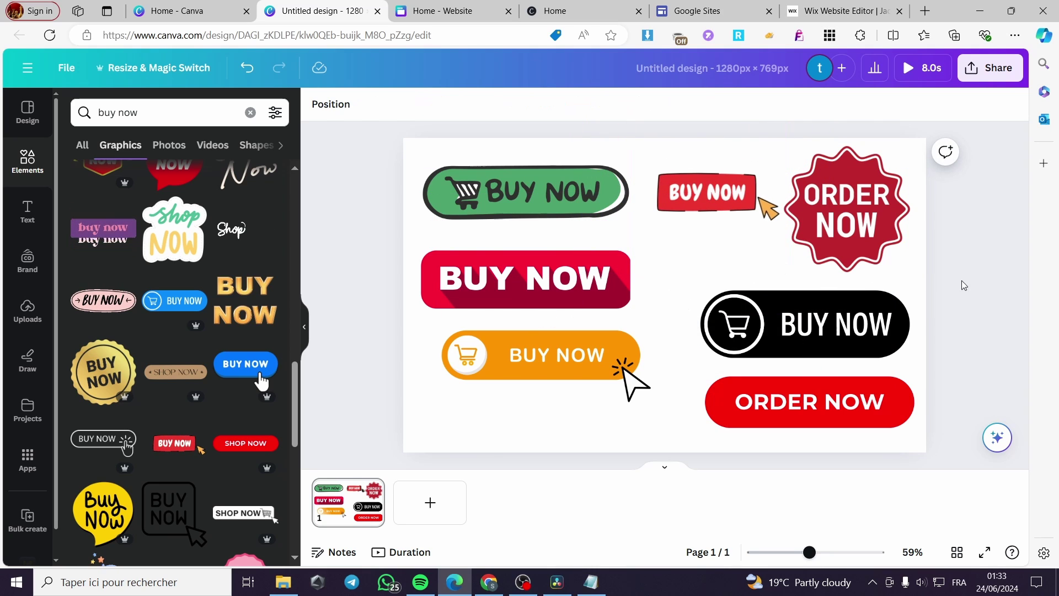
Delete all the Buy Now and Order Now graphics from the page at once.
drag(468, 429, 794, 165)
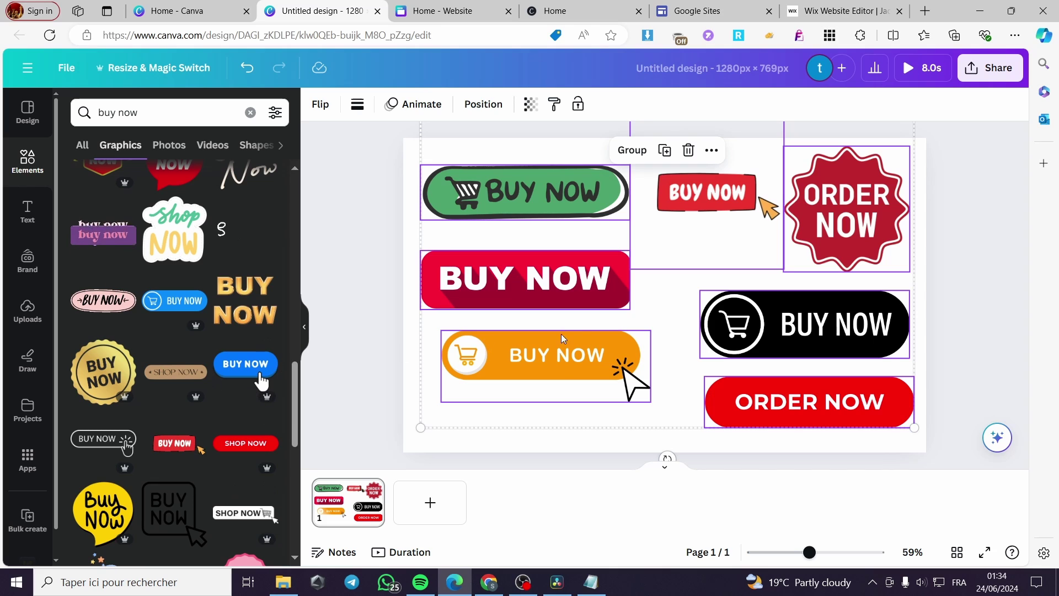
key(Delete)
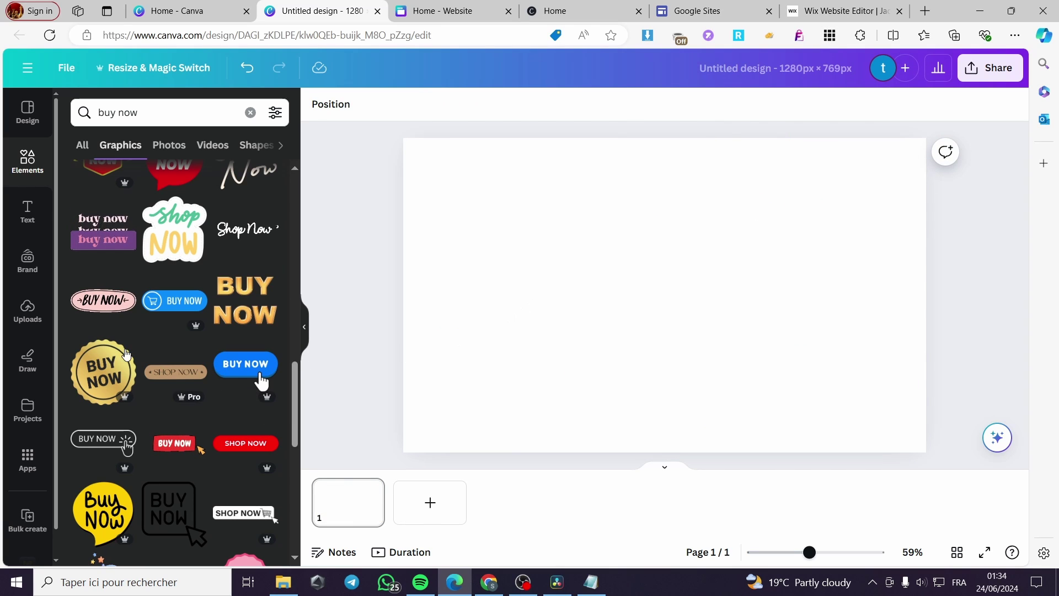
Replace the element search with "shapes" and show all matching shapes.
scroll(78, 204, up, 15)
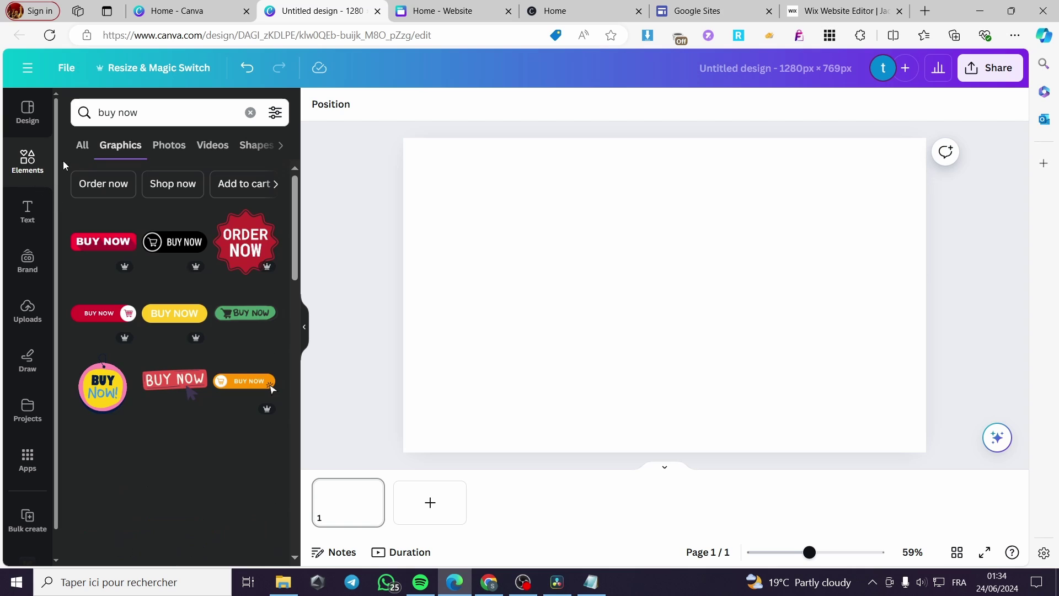
click(249, 112)
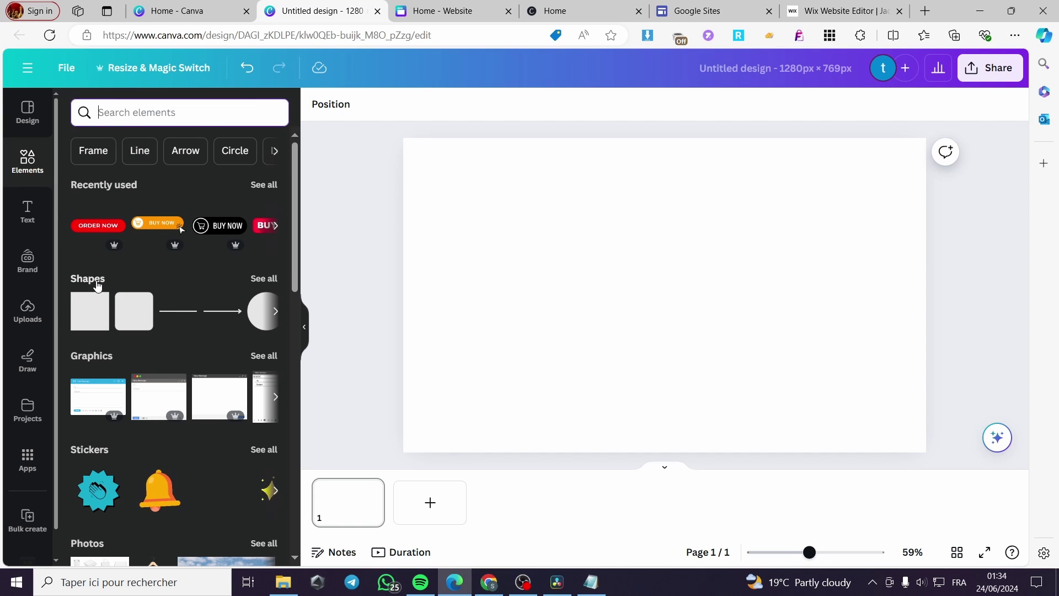
text(s)
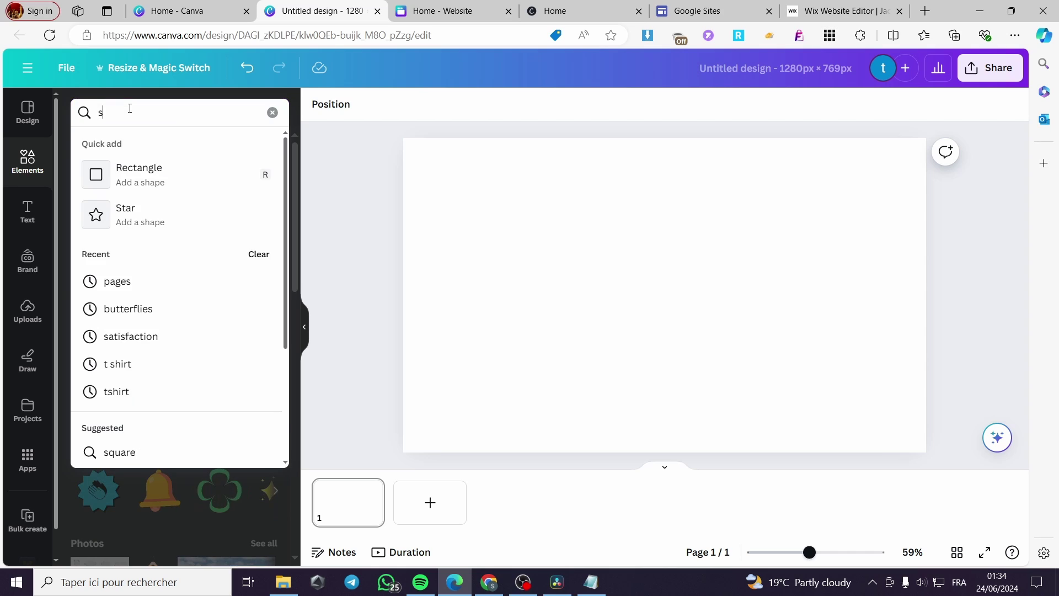
text(hap)
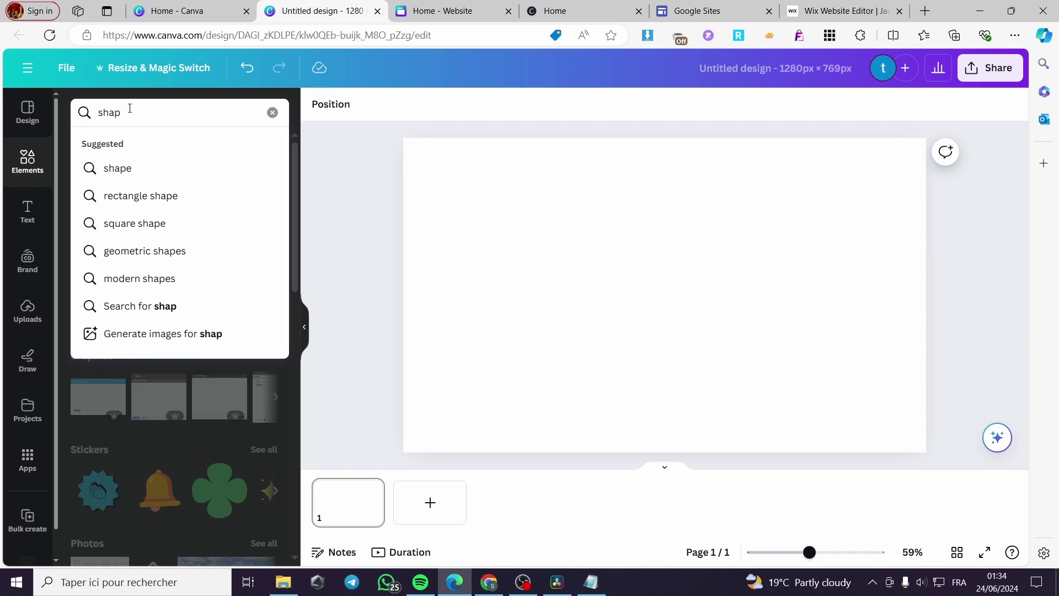
text(es)
key(Return)
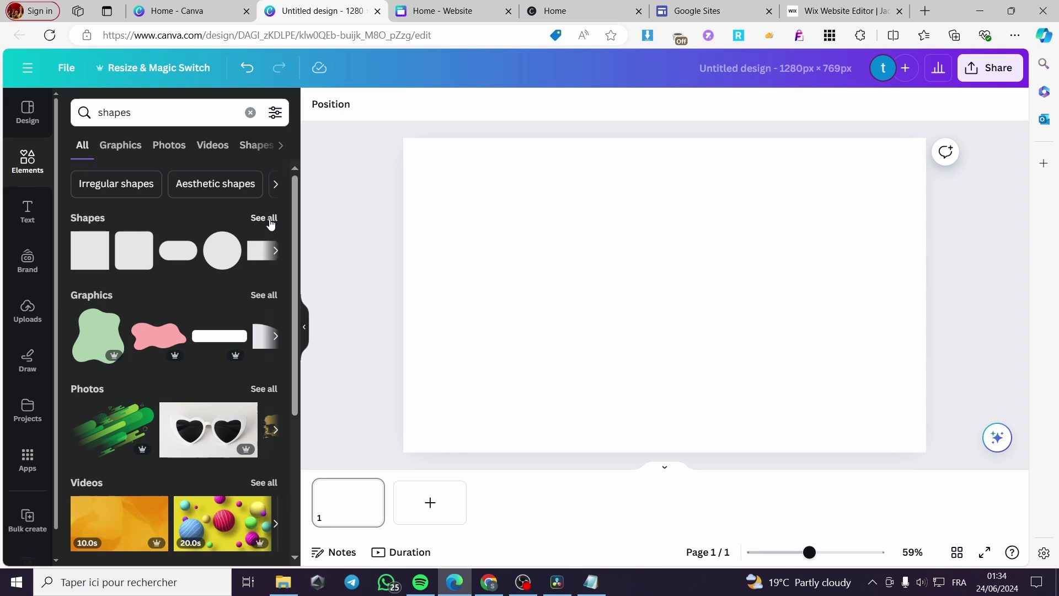
click(265, 218)
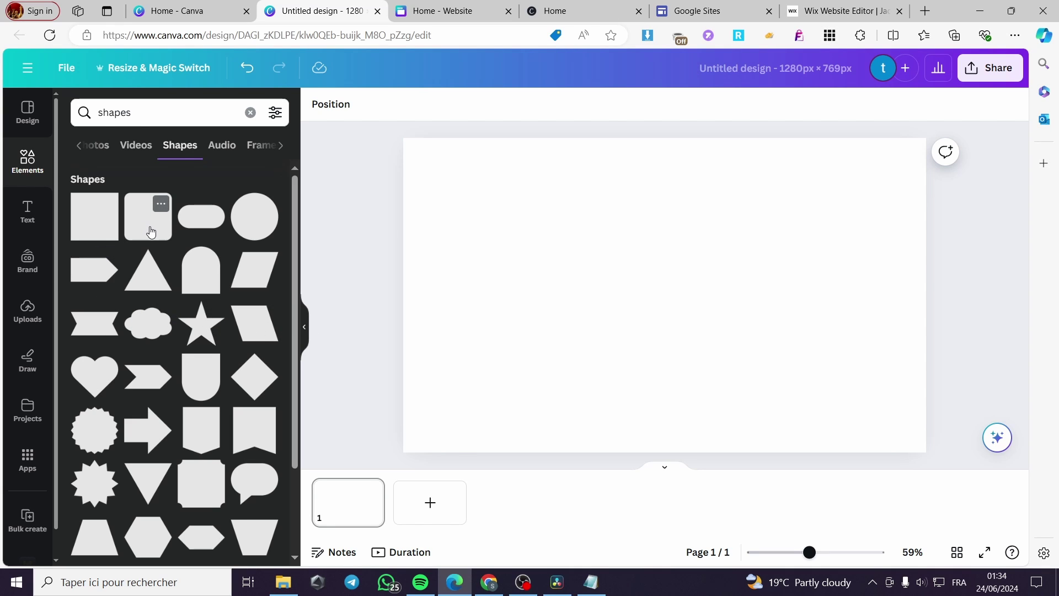
Add a rounded square and a pill shape, then place the pill left of the square and make it wider and thinner.
click(151, 231)
click(195, 222)
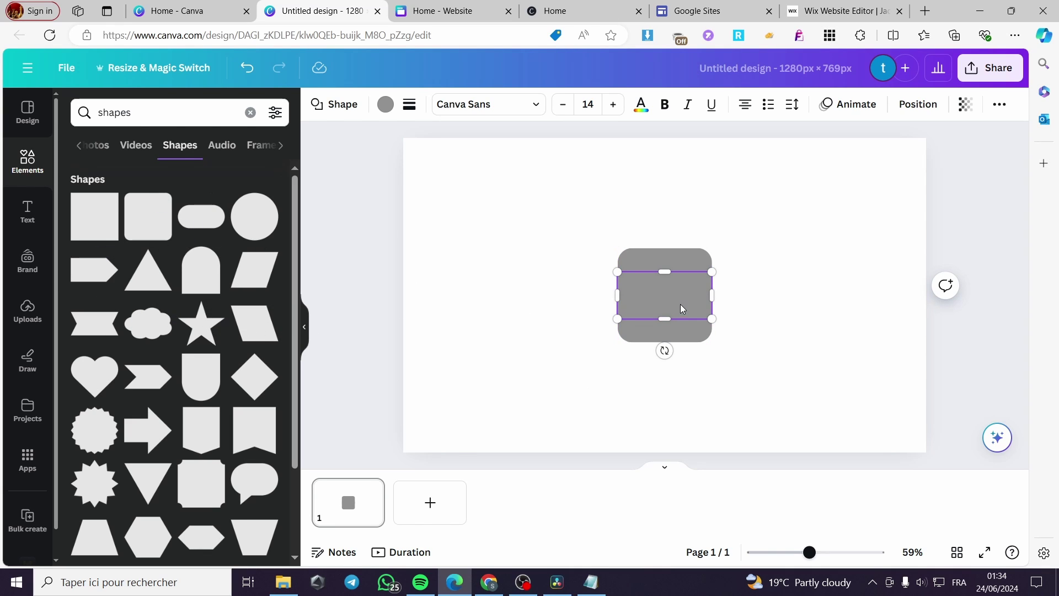
drag(681, 307, 583, 296)
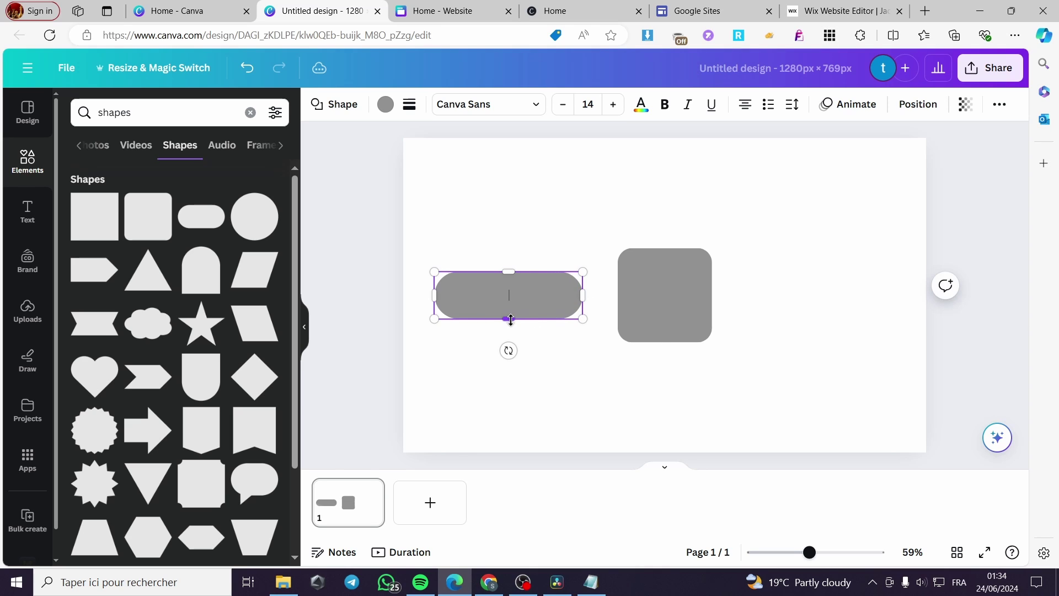
drag(511, 320, 508, 307)
Reshape the rounded square into a wide, low button on the page's right half and shift the pill slightly toward the centre.
click(668, 303)
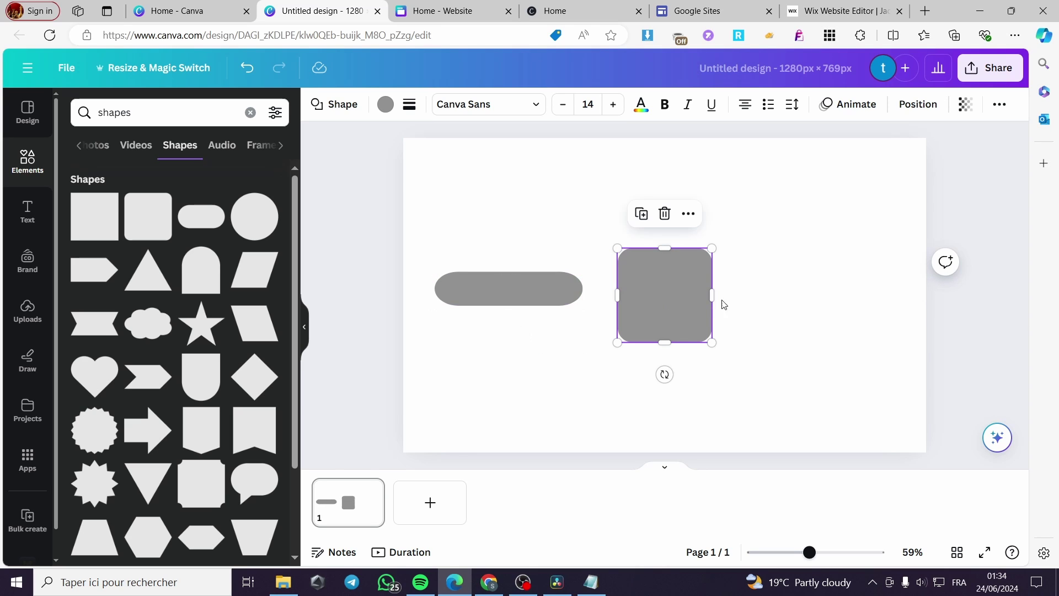
drag(712, 296, 880, 298)
drag(748, 343, 750, 289)
drag(879, 269, 816, 304)
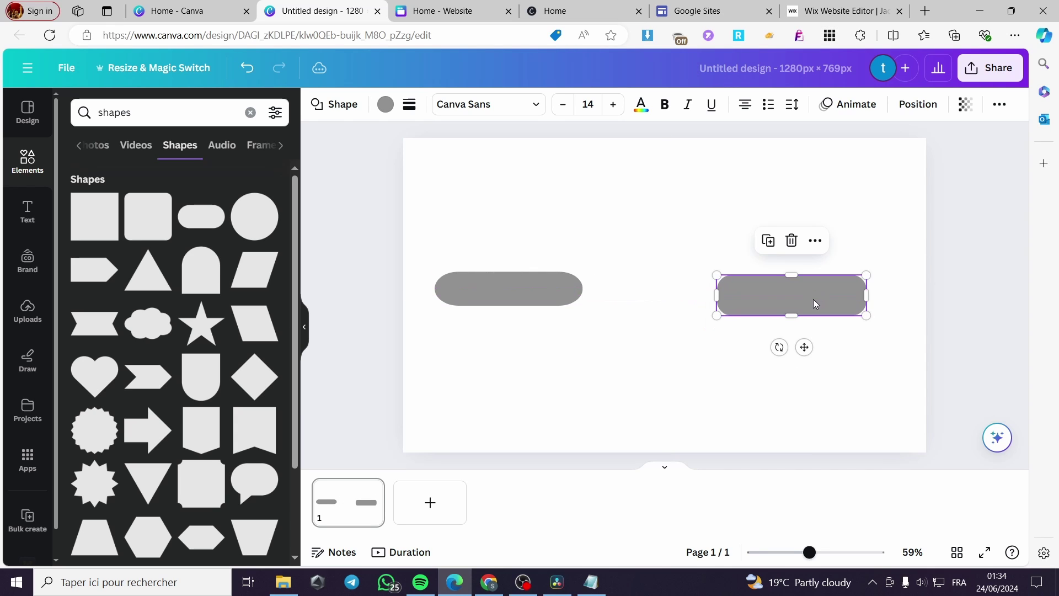
drag(544, 293, 573, 296)
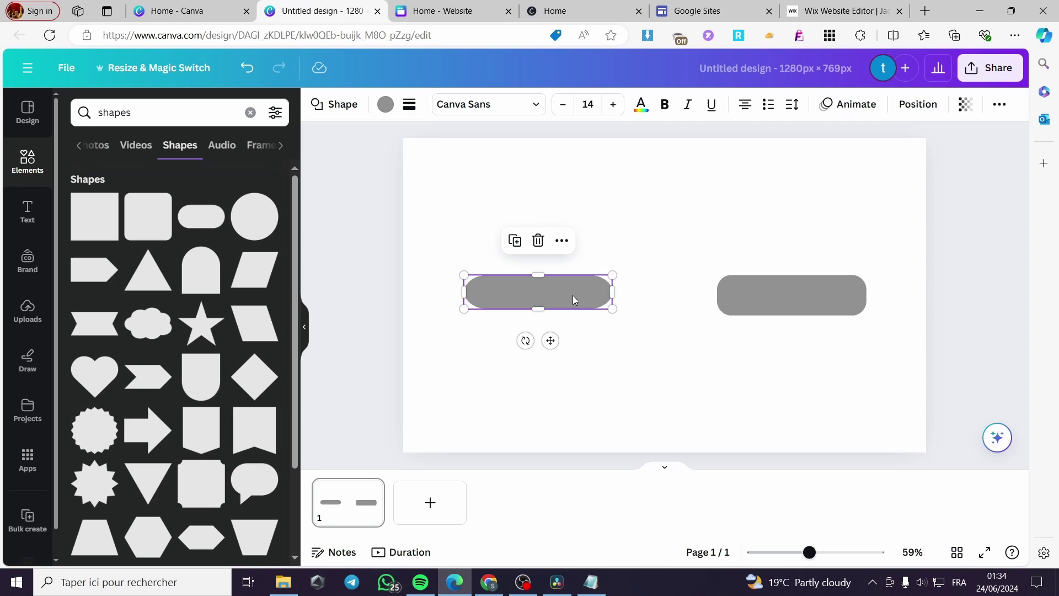
click(669, 353)
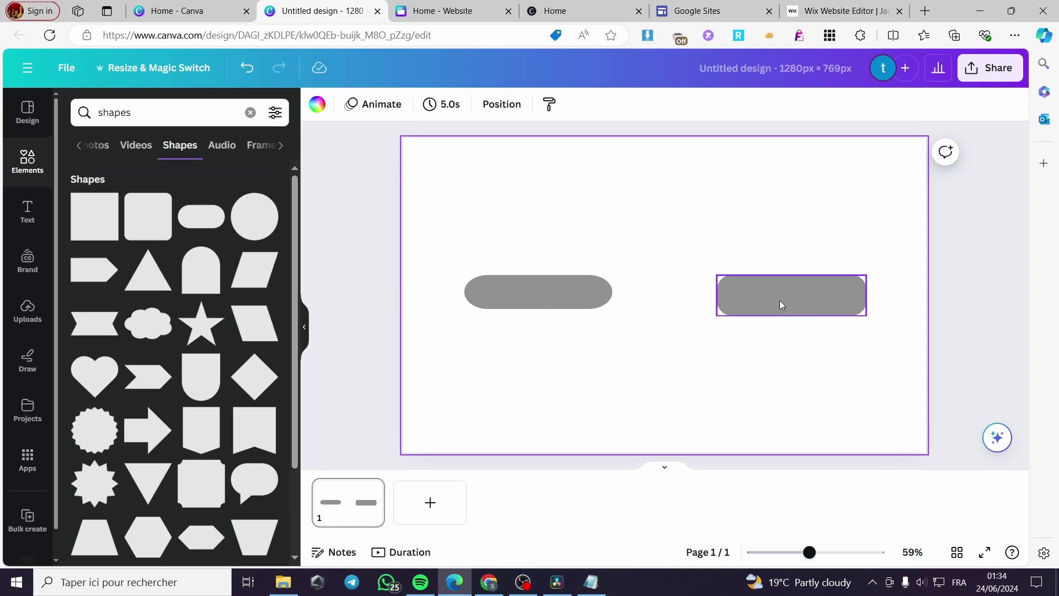
Fill the grey pill shape with the default solid red colour.
click(565, 293)
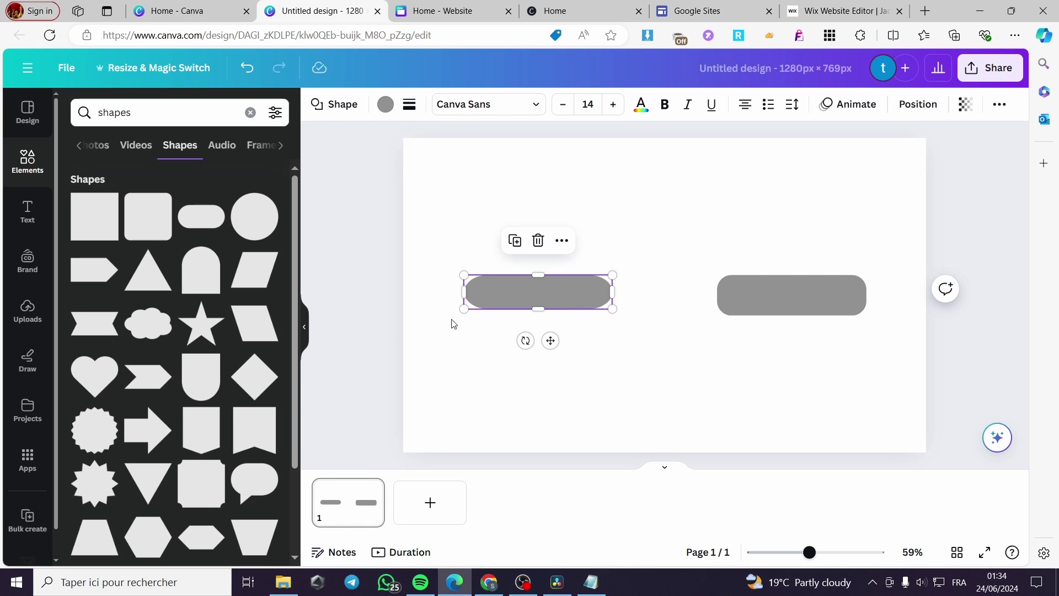
click(385, 105)
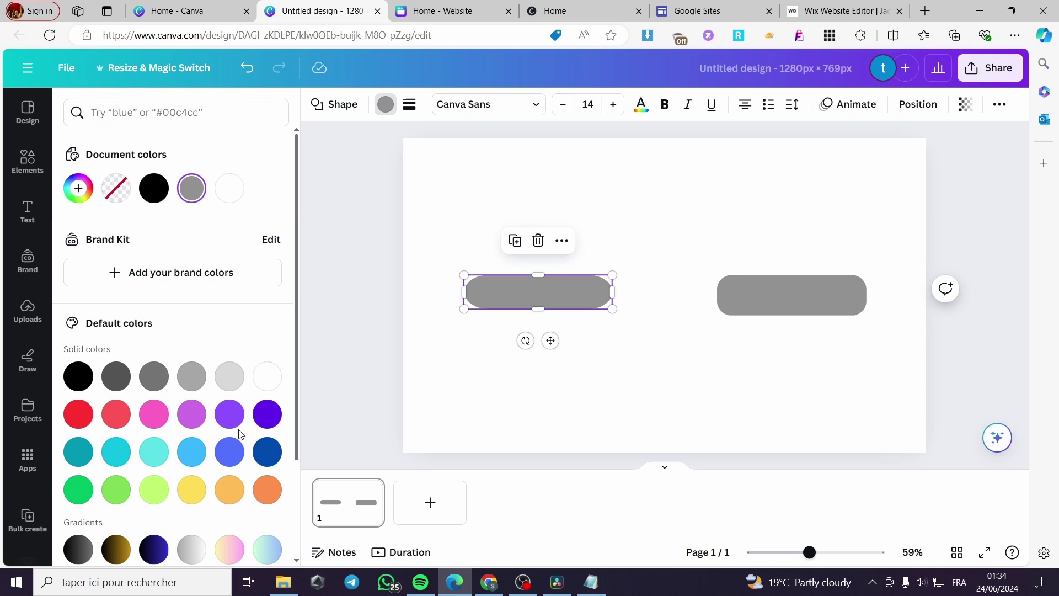
click(78, 414)
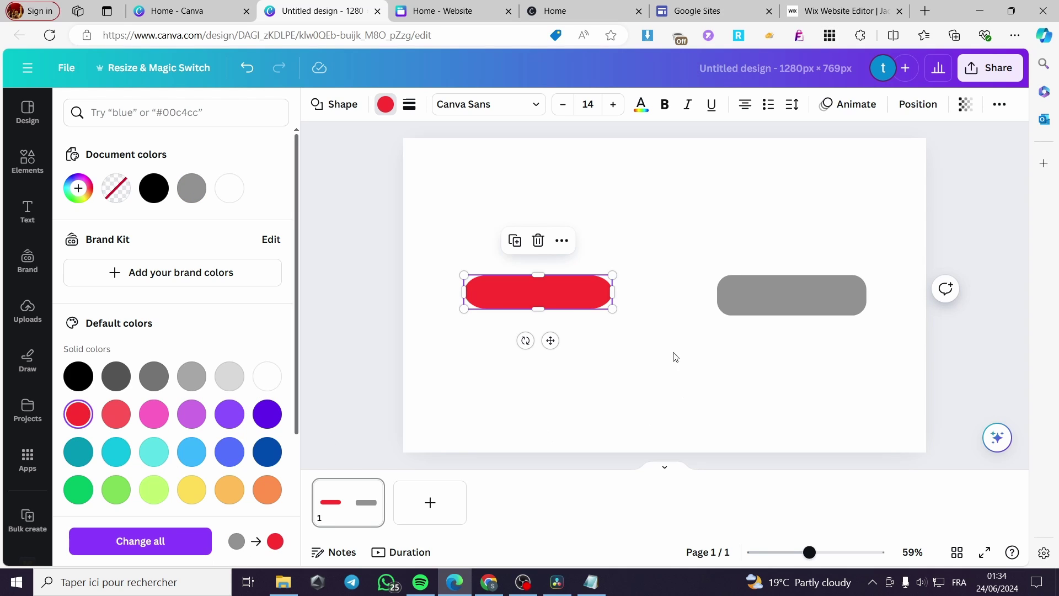
Fill the rounded rectangle on the page's right half with dark blue, after trying lighter blue and teal.
click(836, 306)
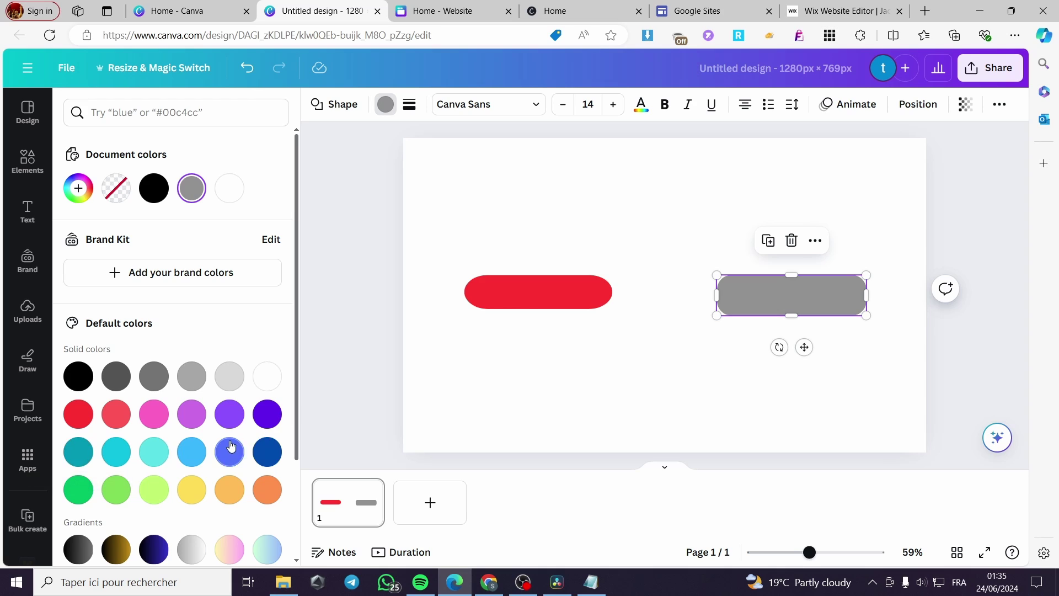
click(192, 452)
click(86, 452)
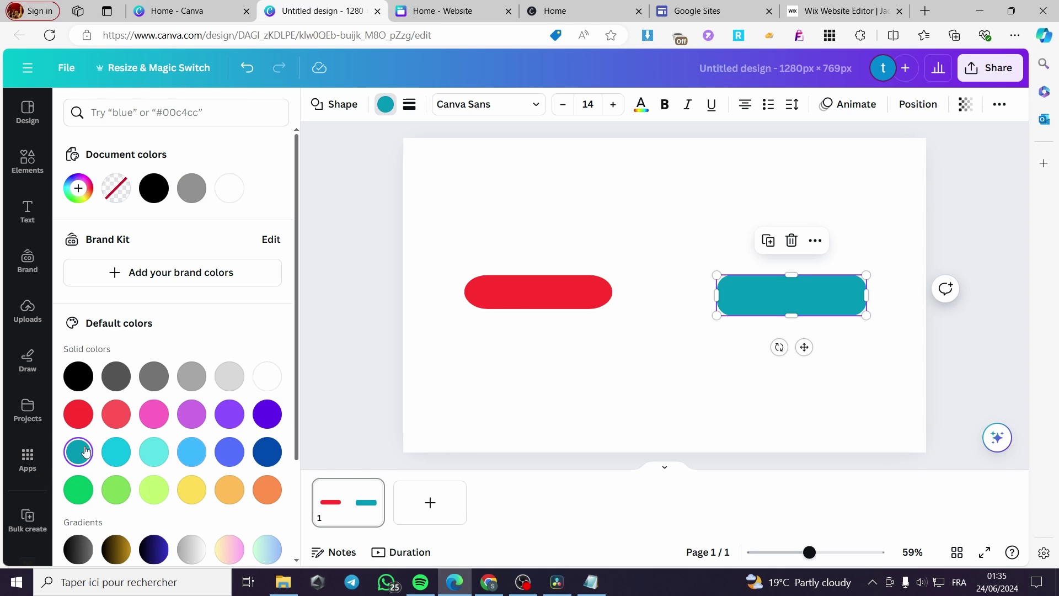
click(268, 457)
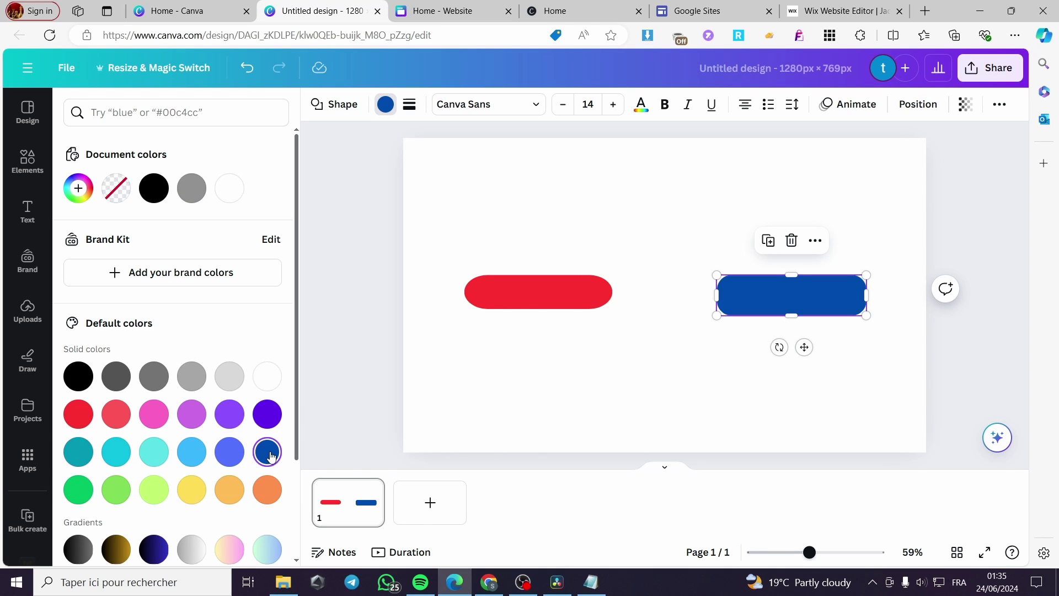
click(723, 359)
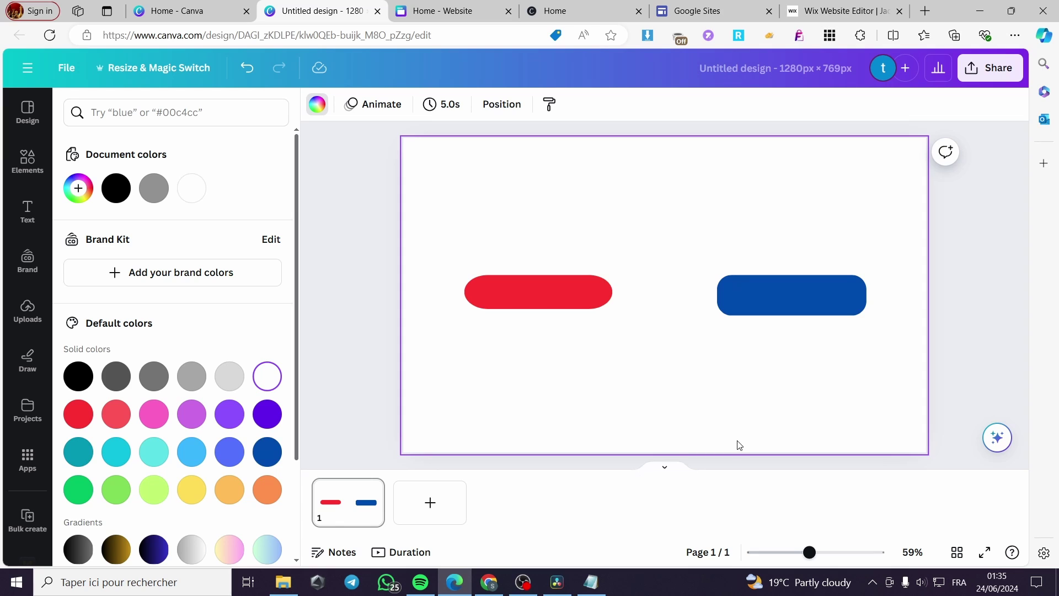
Add a heading text box reading "Buy Now" below the red pill.
click(581, 304)
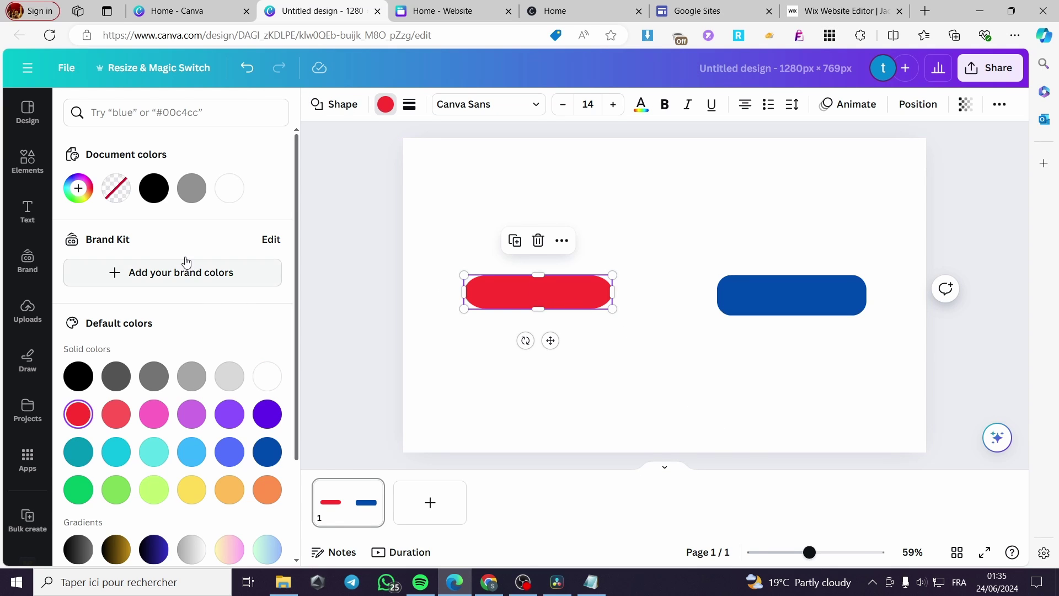
click(27, 211)
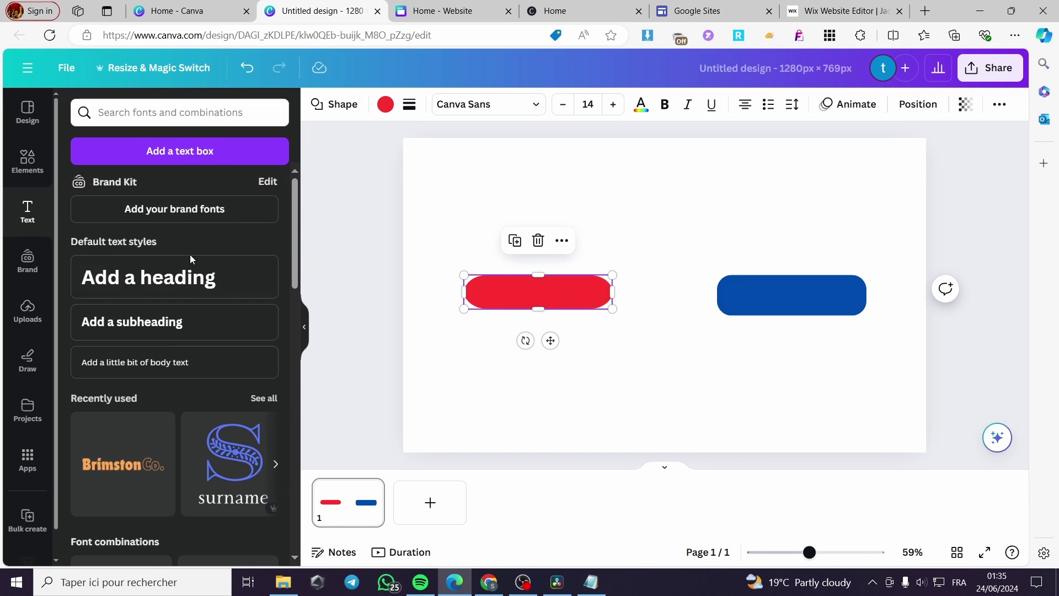
click(161, 286)
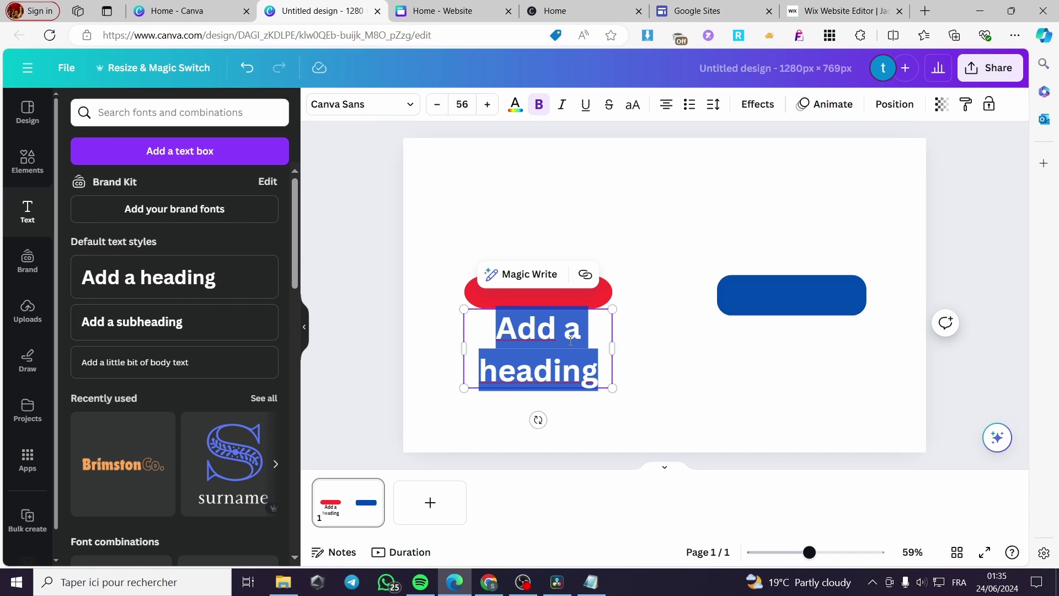
text(B)
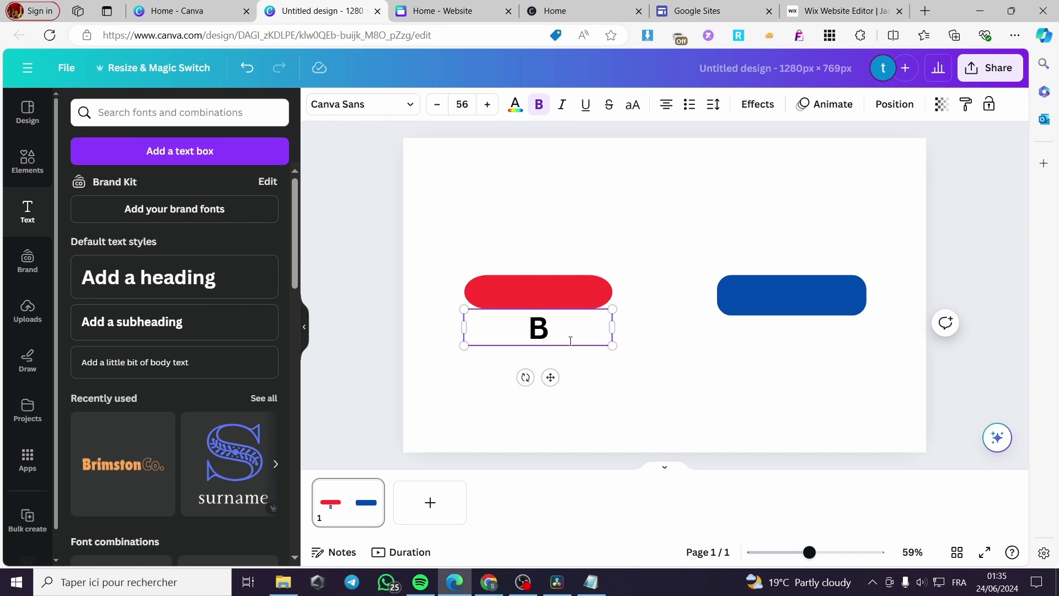
text(uy No)
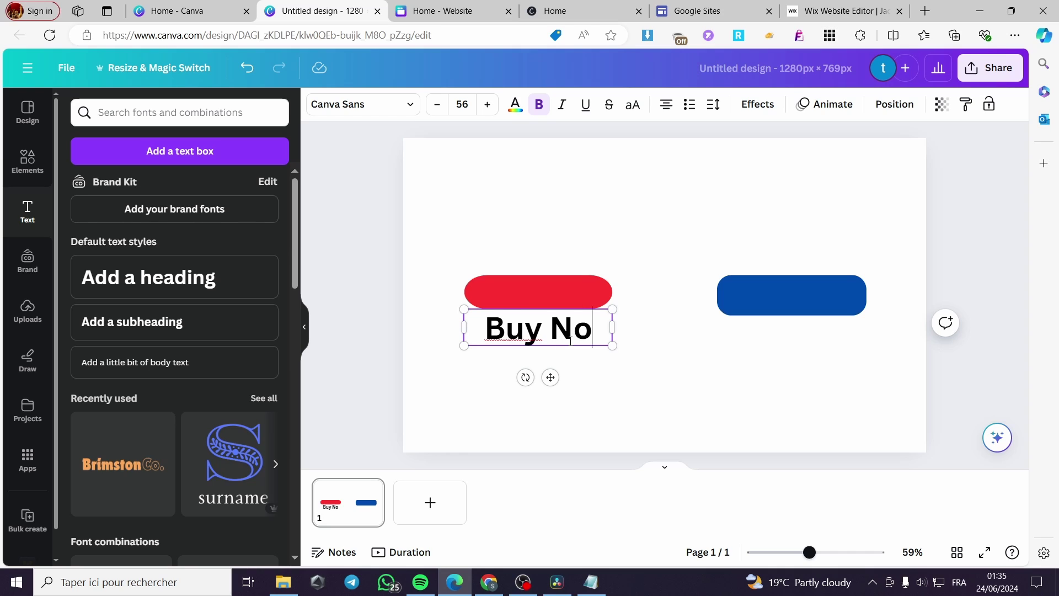
text(w)
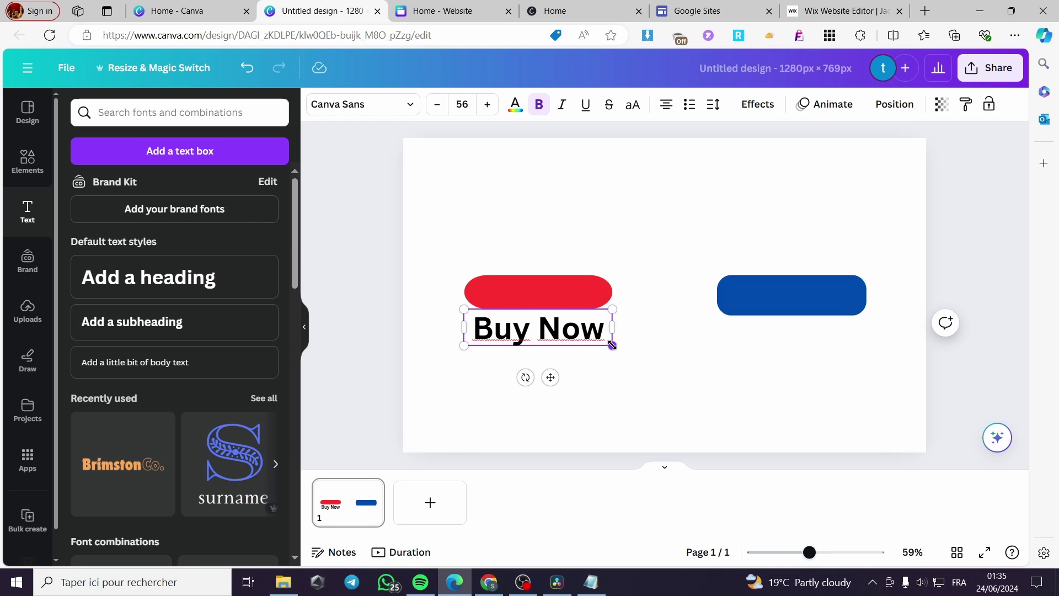
Shrink the Buy Now heading to a font size of about 34.7 and centre it on the red pill.
right_click(604, 342)
drag(611, 345, 555, 331)
click(593, 343)
drag(523, 362, 559, 329)
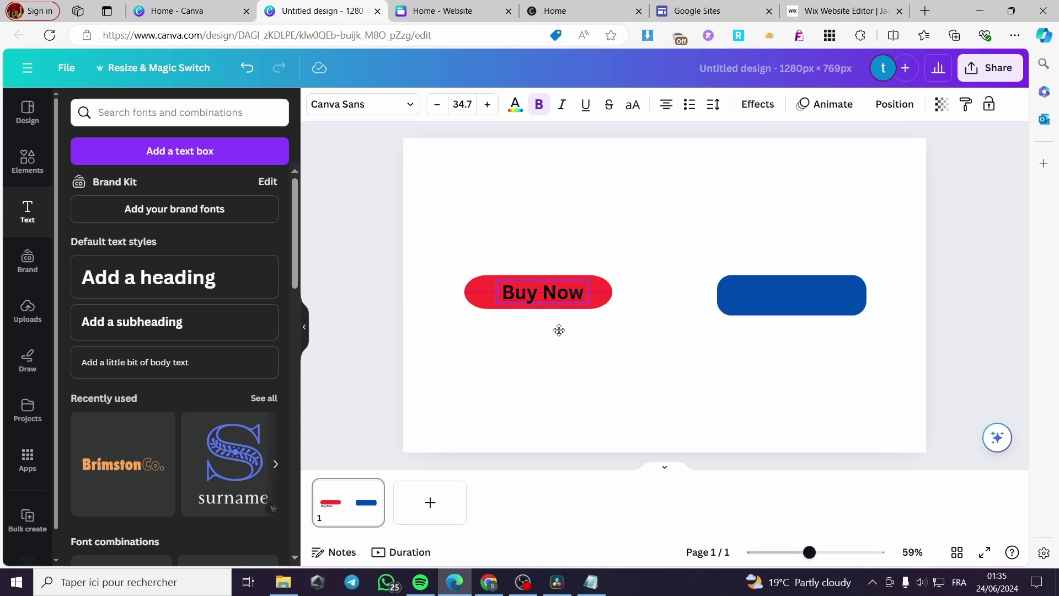
click(611, 338)
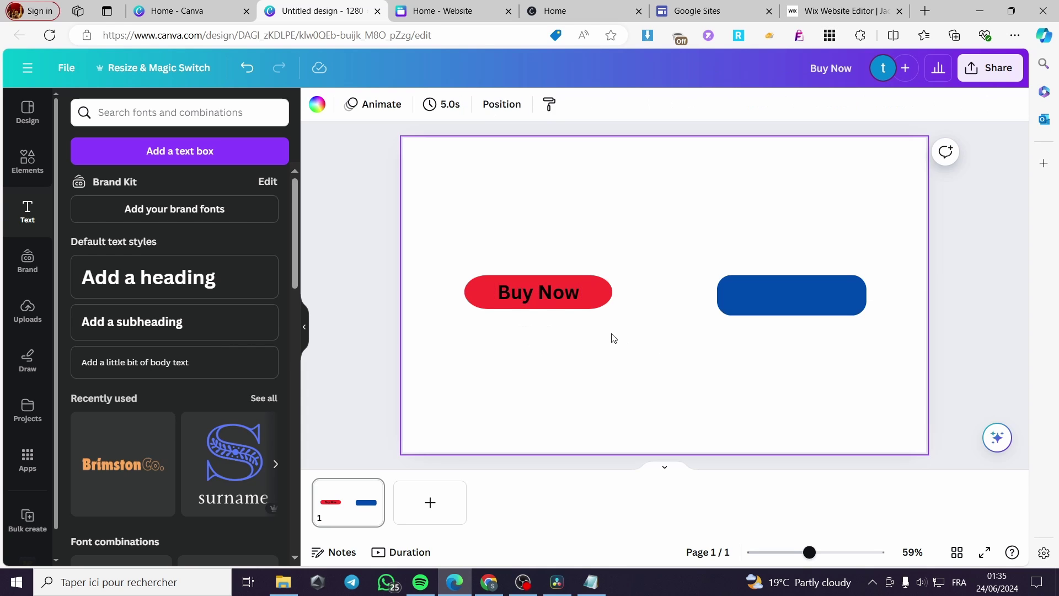
Duplicate the Buy Now text and centre the copy on the blue rounded rectangle.
click(547, 301)
click(568, 253)
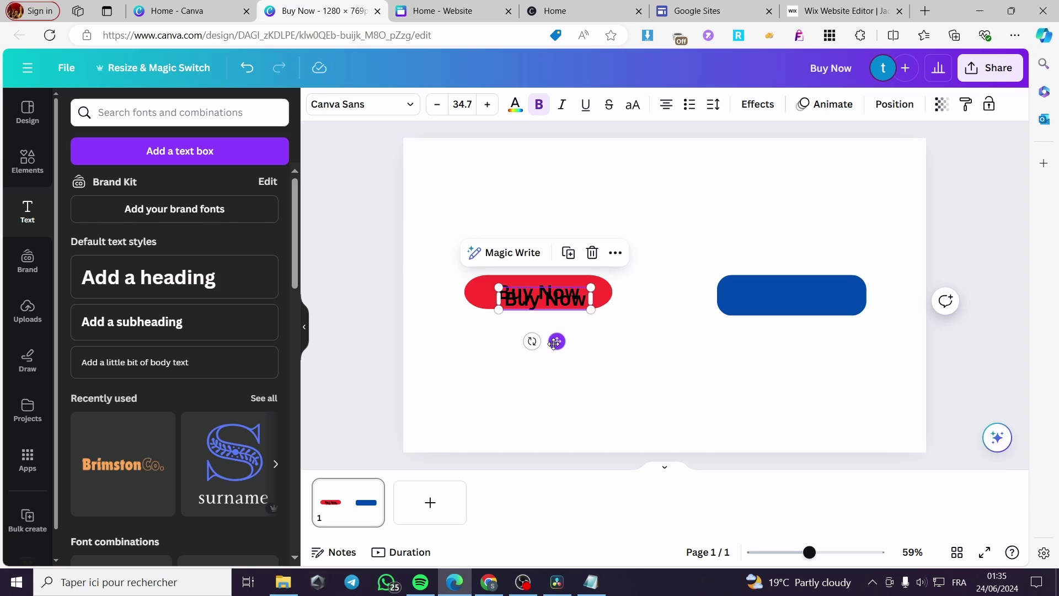
drag(554, 344, 802, 343)
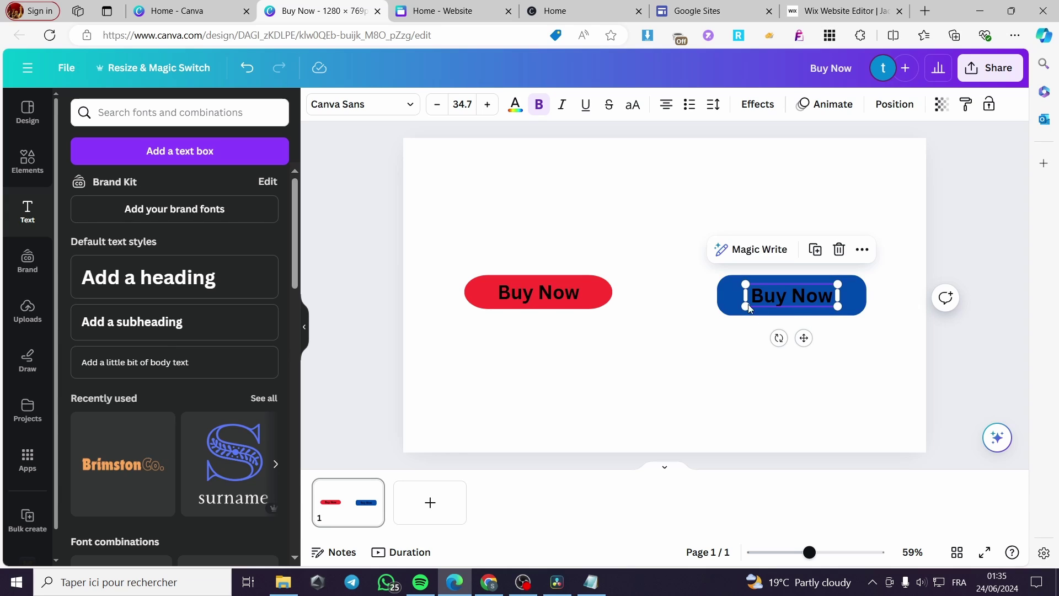
click(851, 393)
Change the Buy Now text on the blue button to white.
click(797, 298)
click(797, 297)
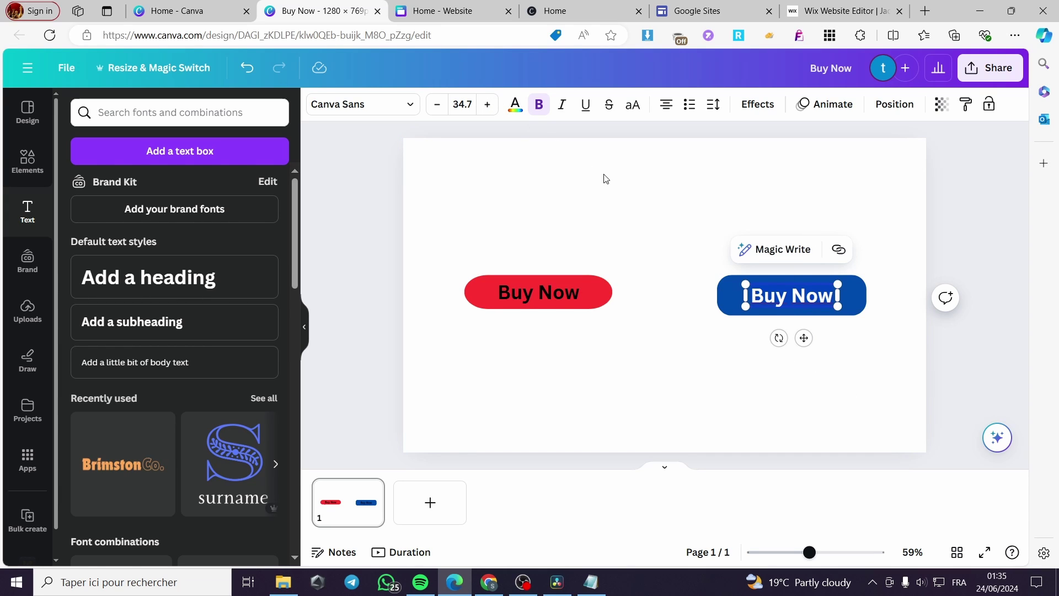
click(514, 105)
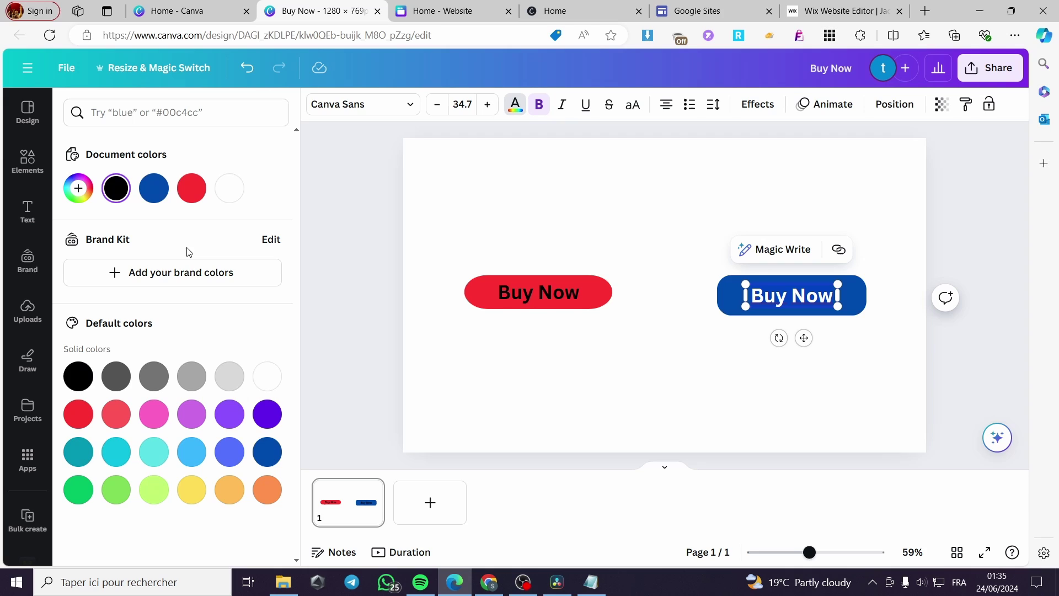
click(230, 191)
click(652, 395)
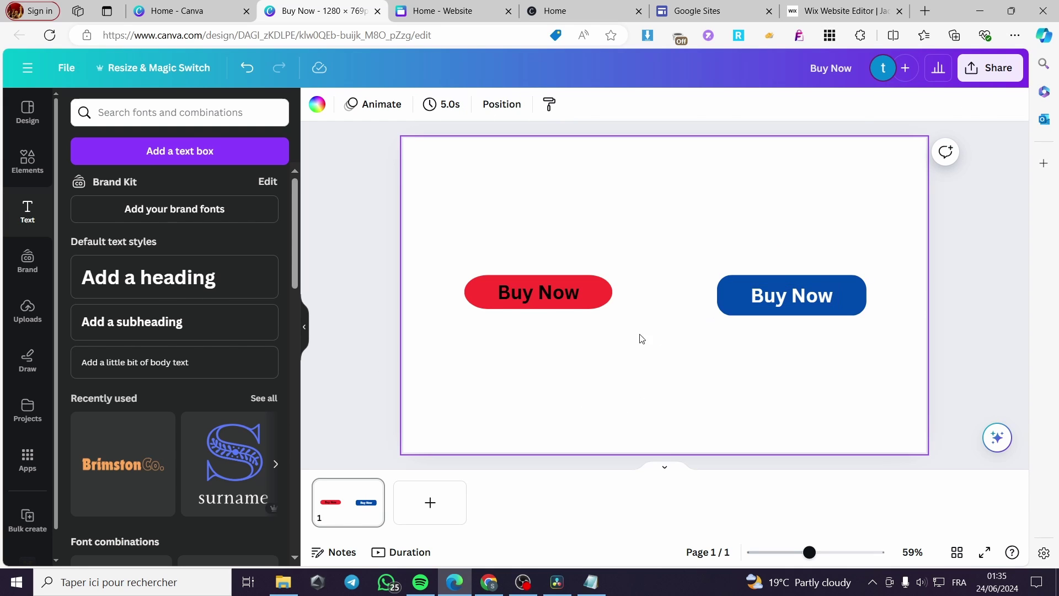
Change the Buy Now text on the red pill to white.
click(537, 296)
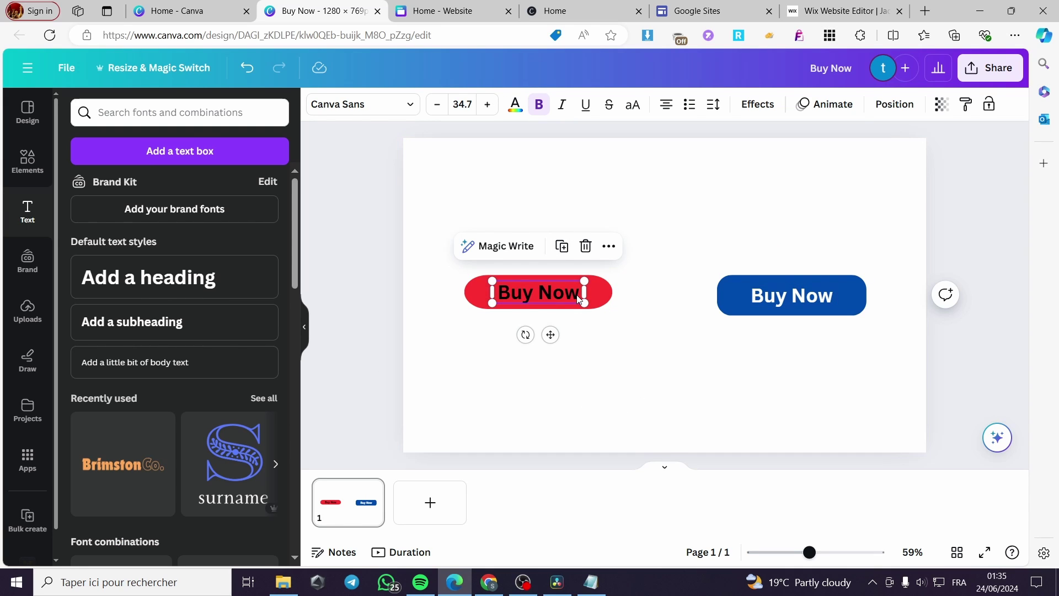
triple_click(578, 297)
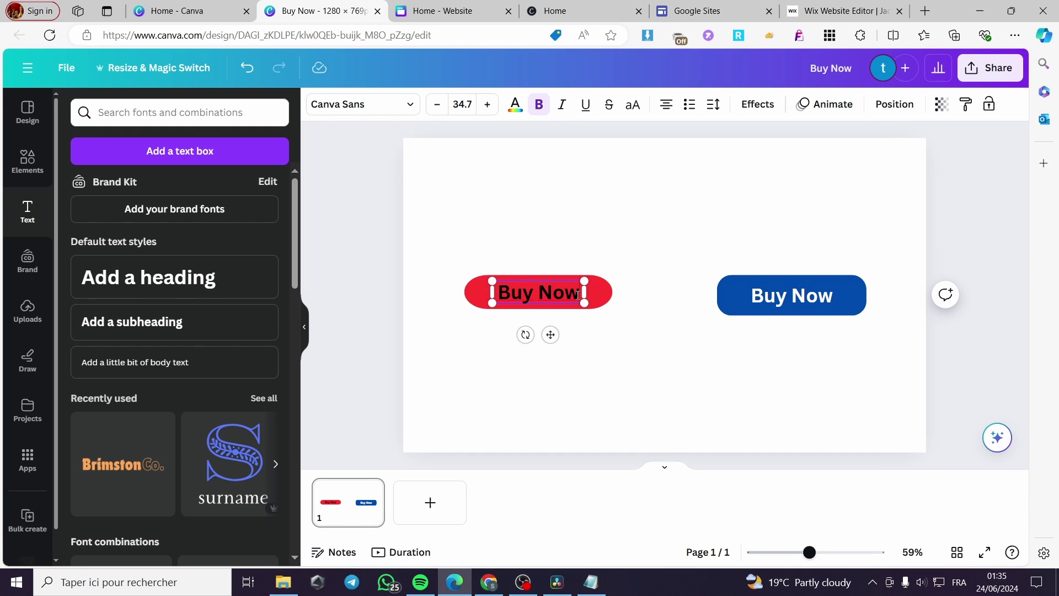
click(515, 105)
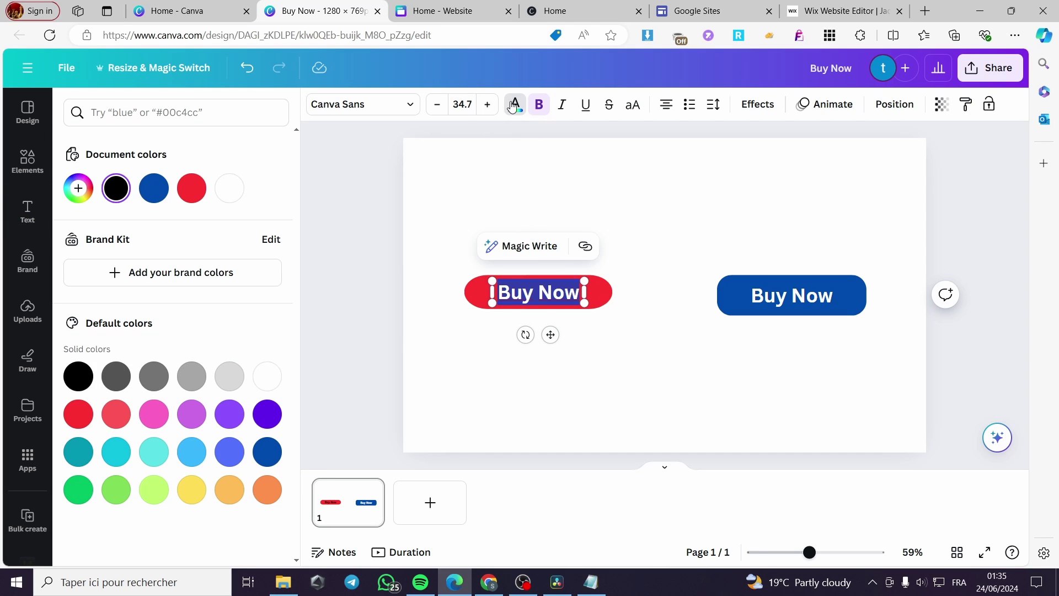
click(231, 193)
click(519, 395)
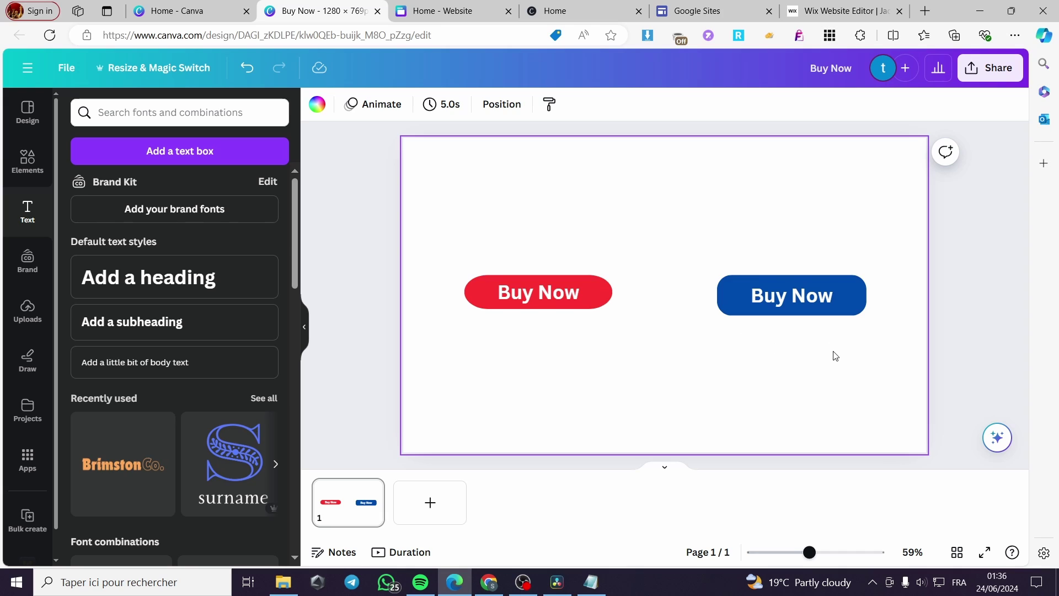
Add a blank second page, and group the red pill with its Buy Now text on page 1.
click(438, 507)
click(354, 494)
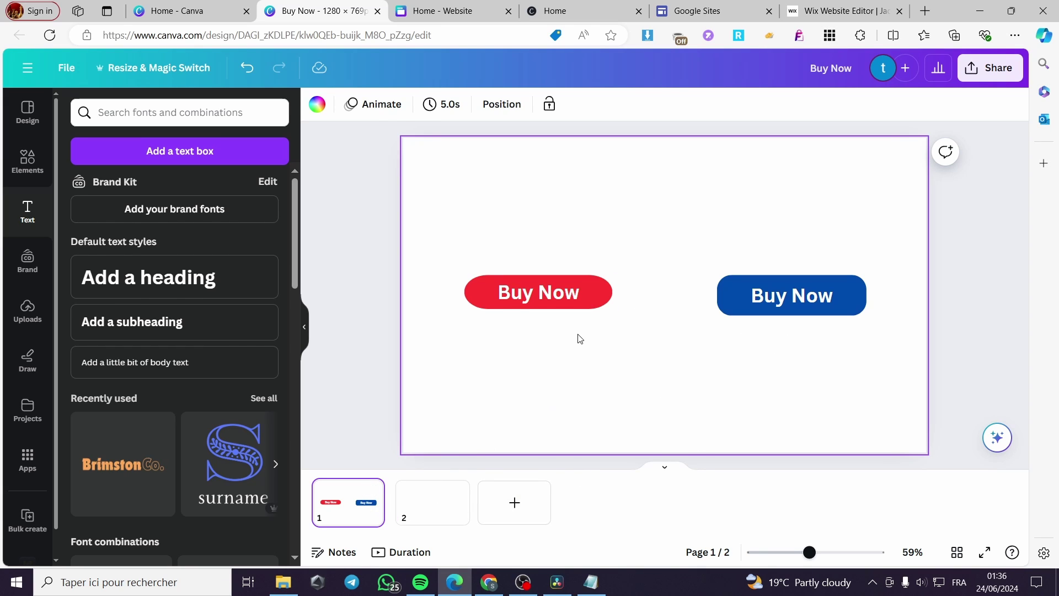
click(561, 295)
click(604, 293)
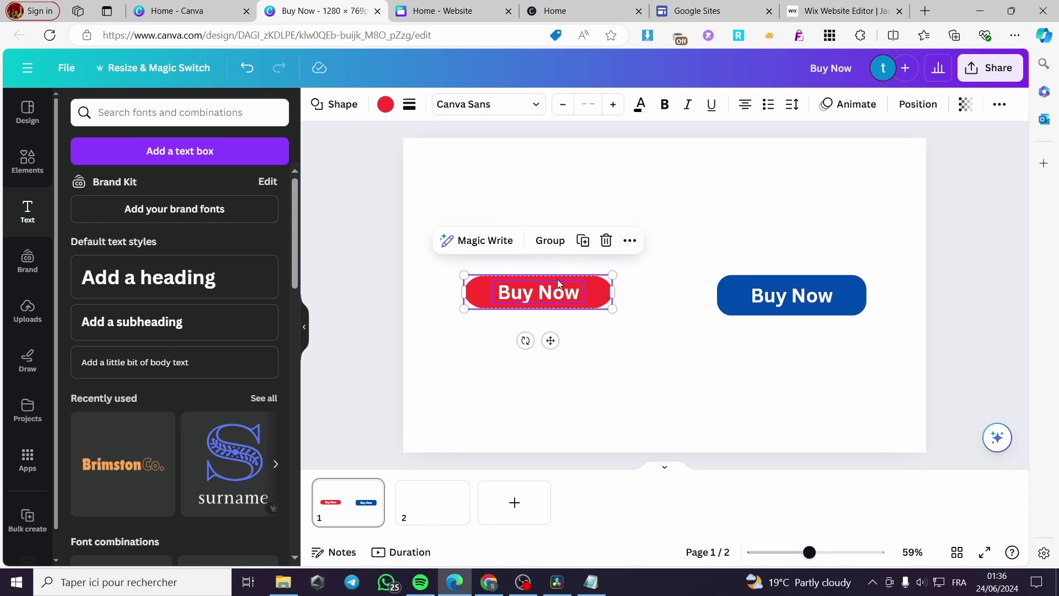
click(550, 241)
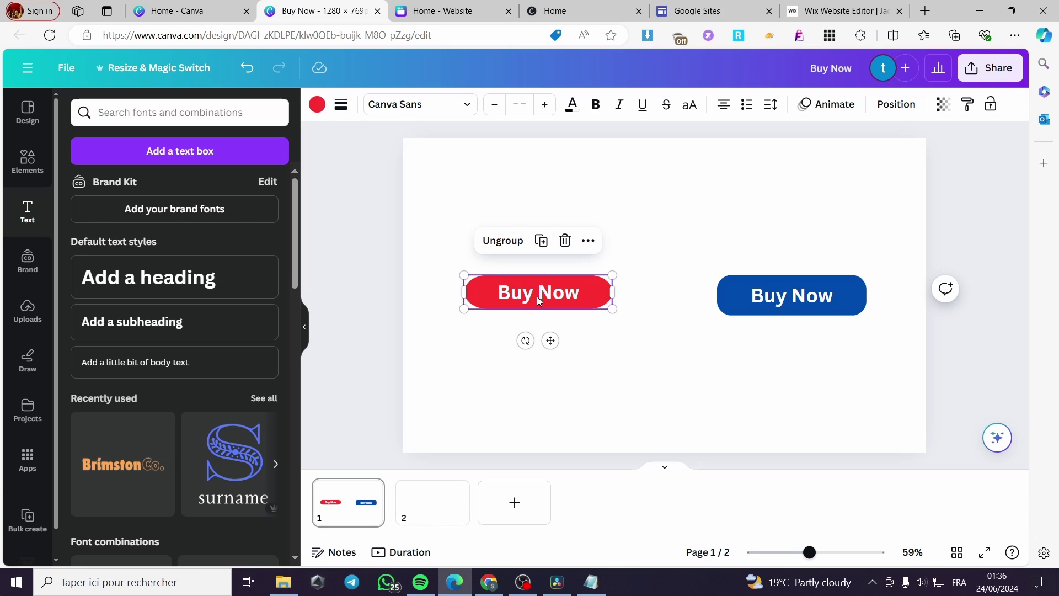
Paste a copy of the grouped red button onto page 2 and centre it on the page.
click(439, 518)
key(ctrl+v)
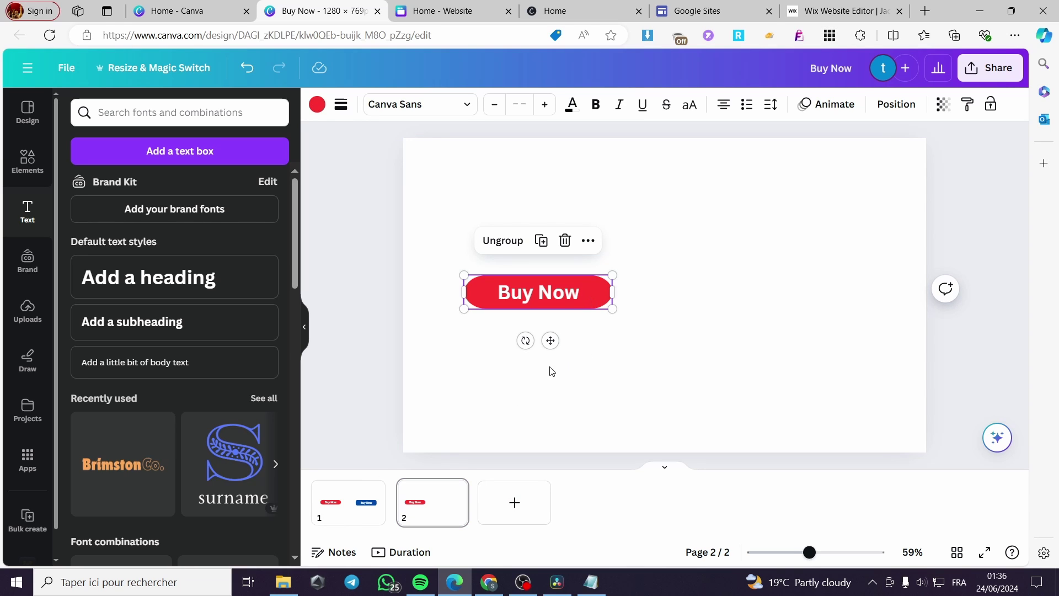
drag(551, 341, 677, 343)
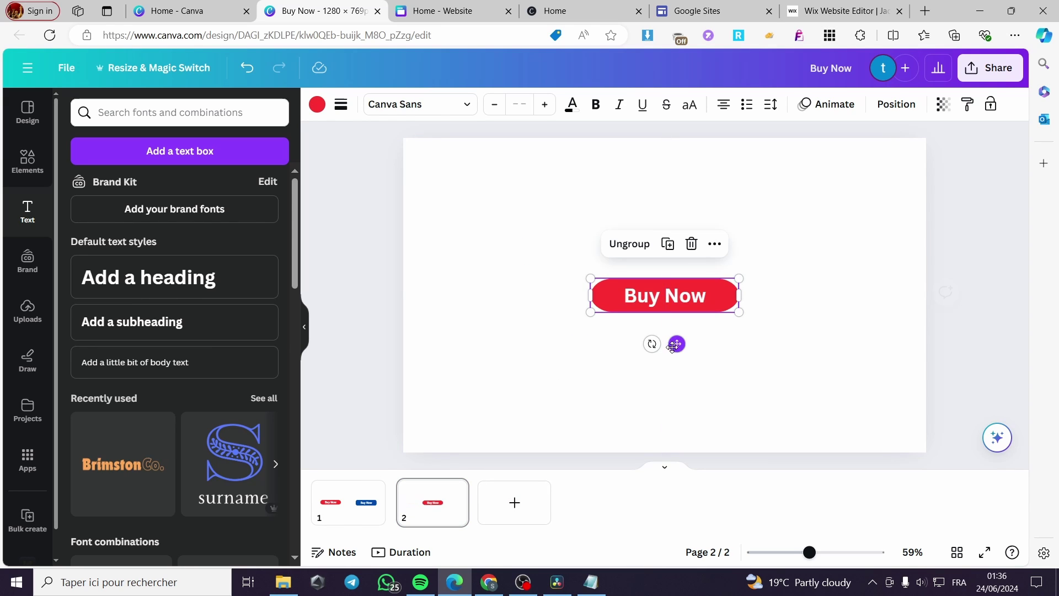
Delete the original red Buy Now button from page 1.
click(352, 520)
click(586, 306)
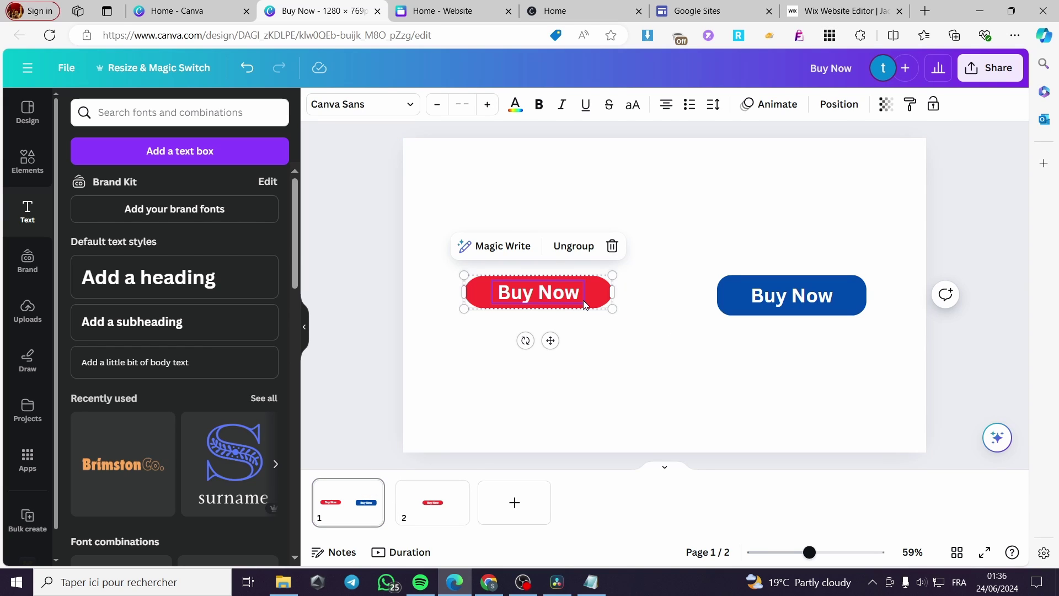
key(Delete)
key(Delete)
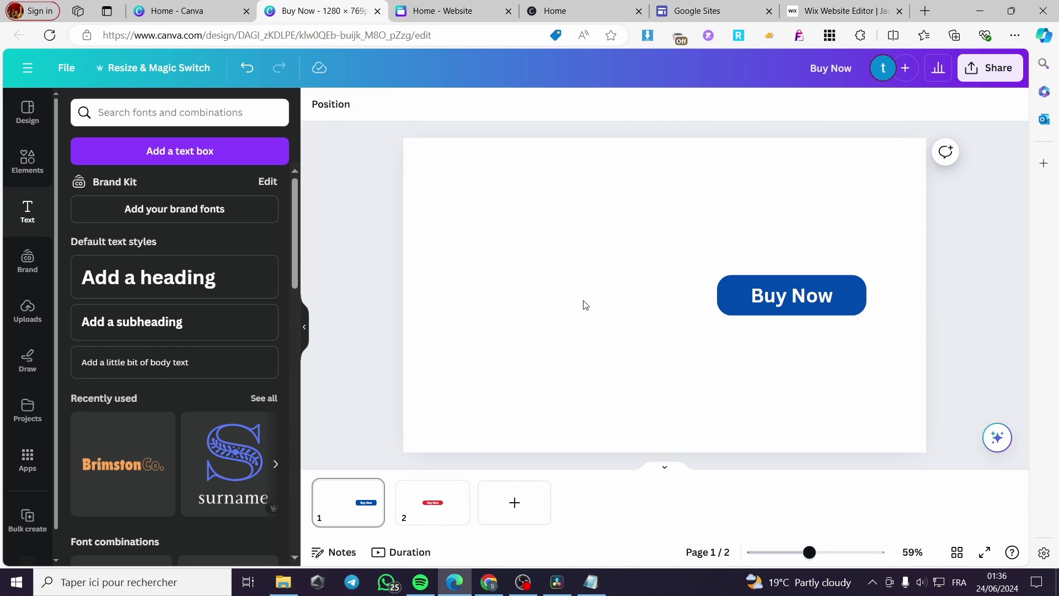
Group the blue rounded rectangle with its Buy Now text and centre the button on page 1.
click(806, 303)
shift+click(851, 294)
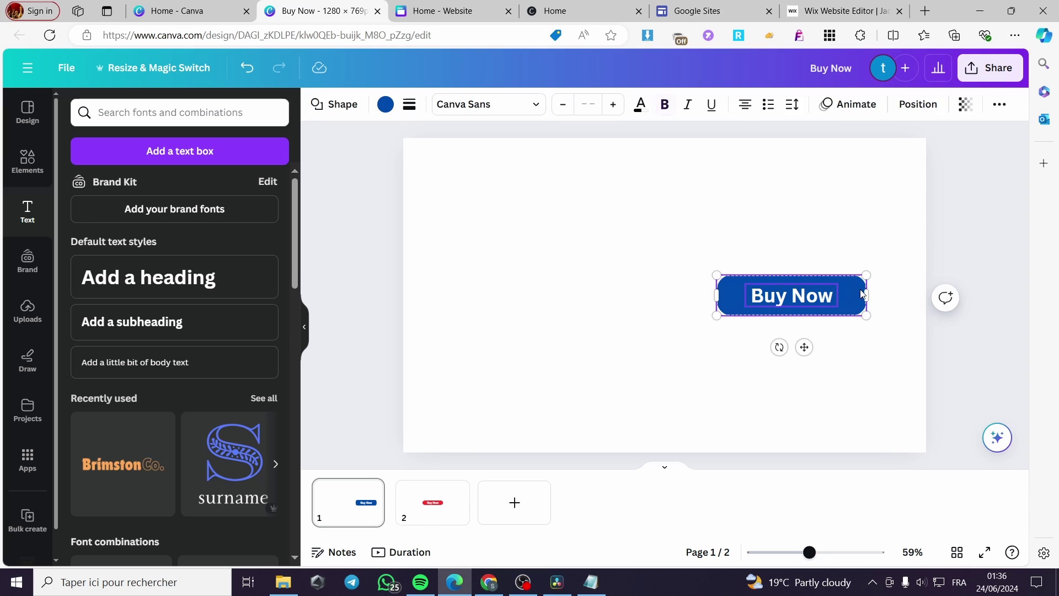
click(811, 242)
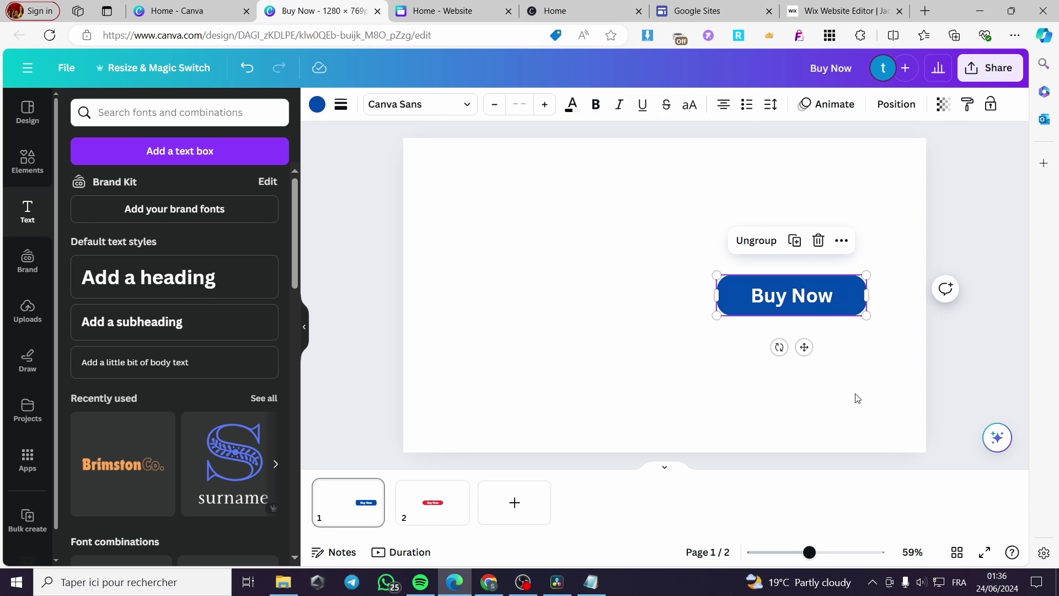
click(820, 338)
click(810, 298)
drag(804, 343, 676, 345)
click(815, 397)
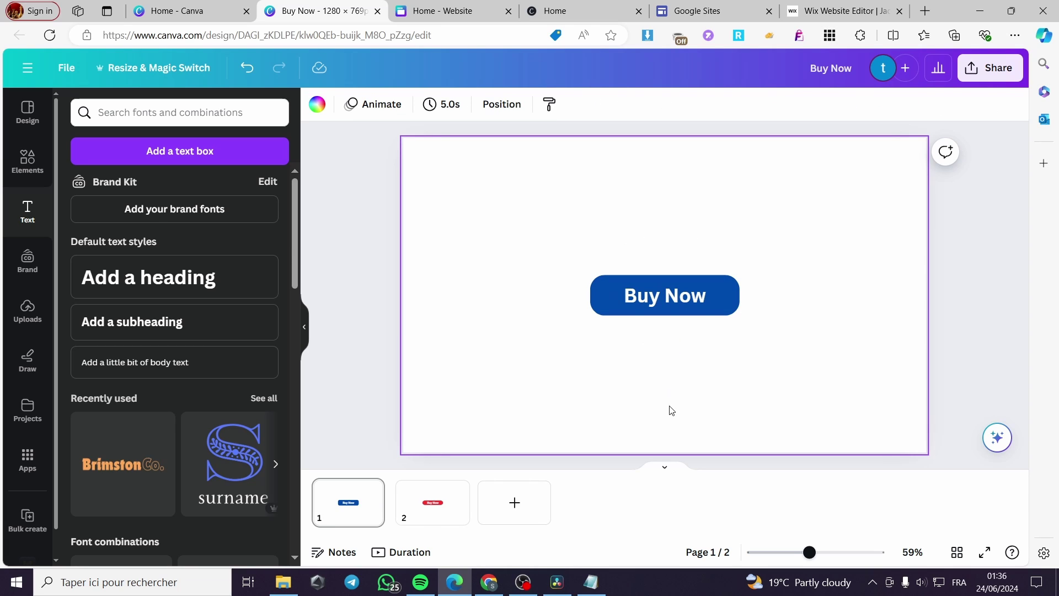
click(435, 524)
click(359, 512)
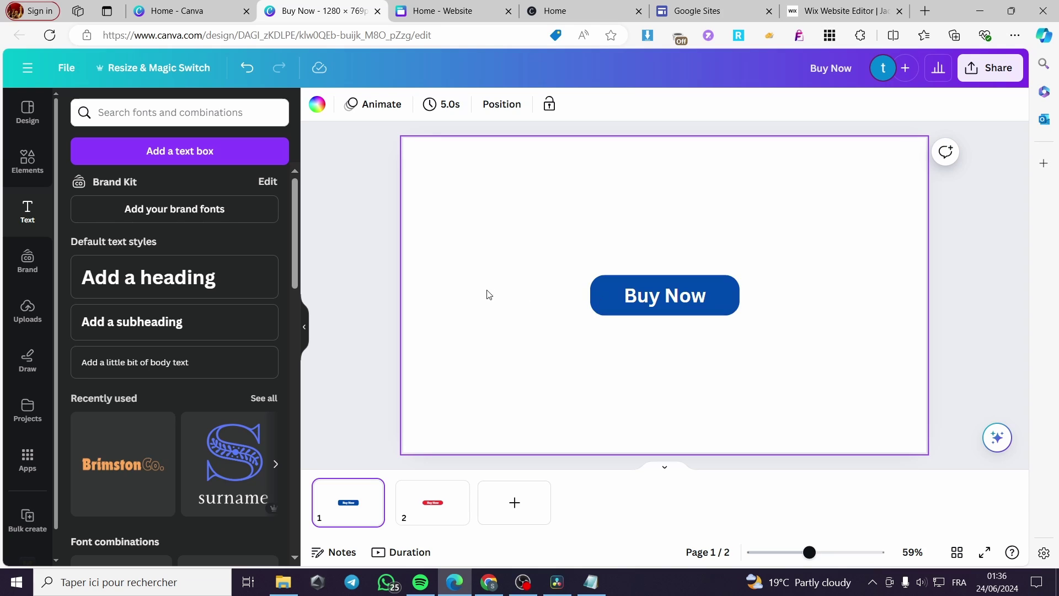
Download only page 1, with the blue Buy Now button, as a PNG with a transparent background.
click(990, 68)
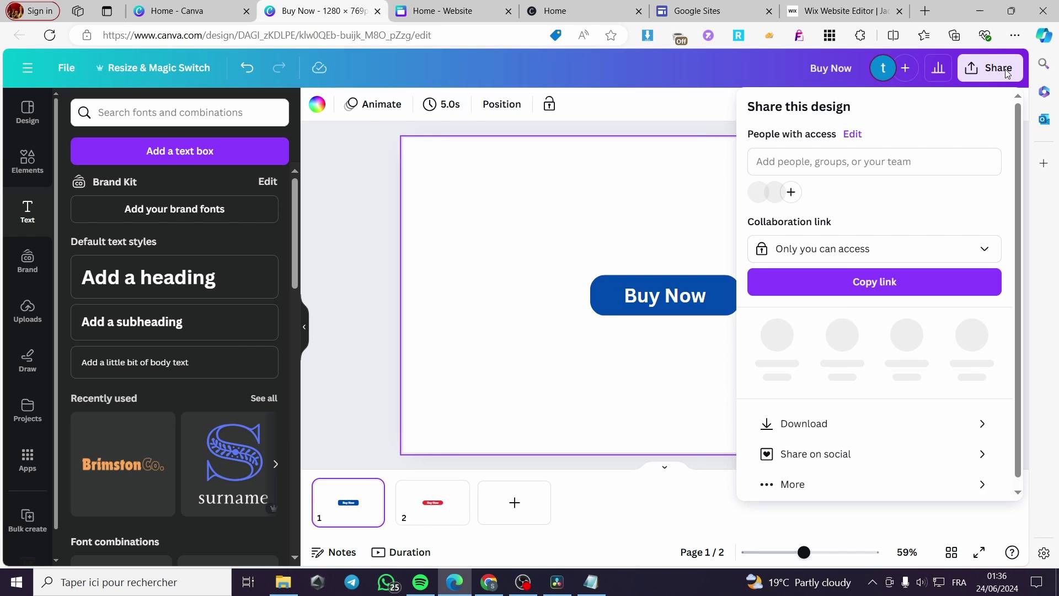
click(807, 421)
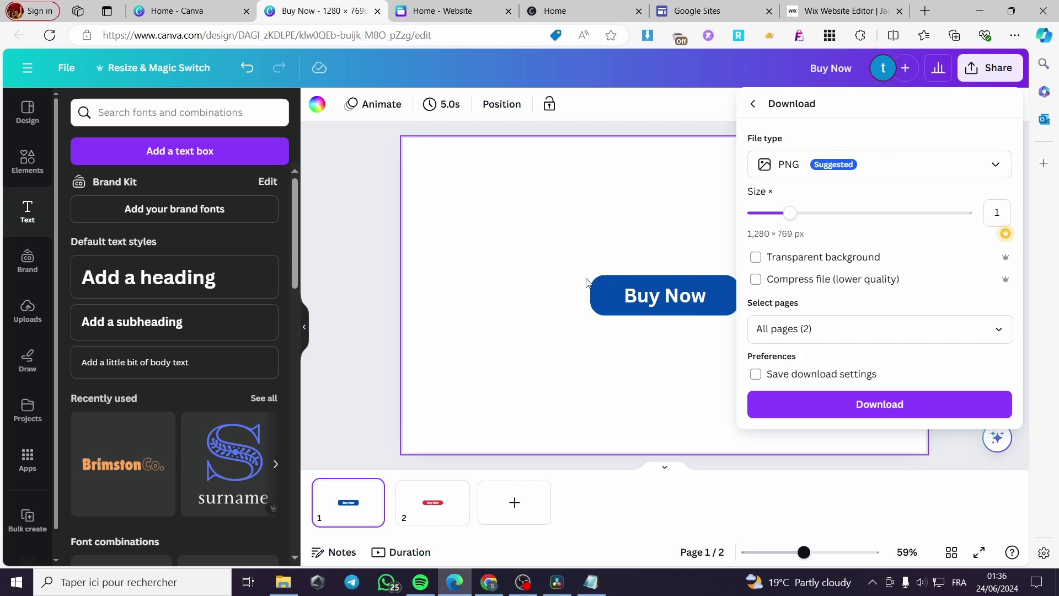
click(756, 258)
click(900, 326)
click(833, 372)
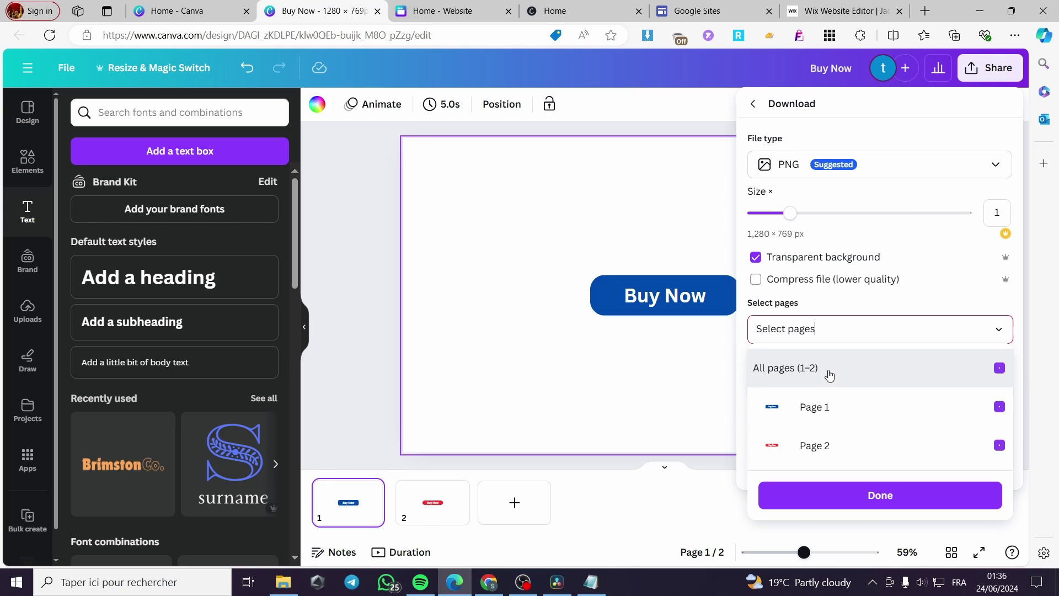
click(827, 407)
click(878, 502)
click(898, 405)
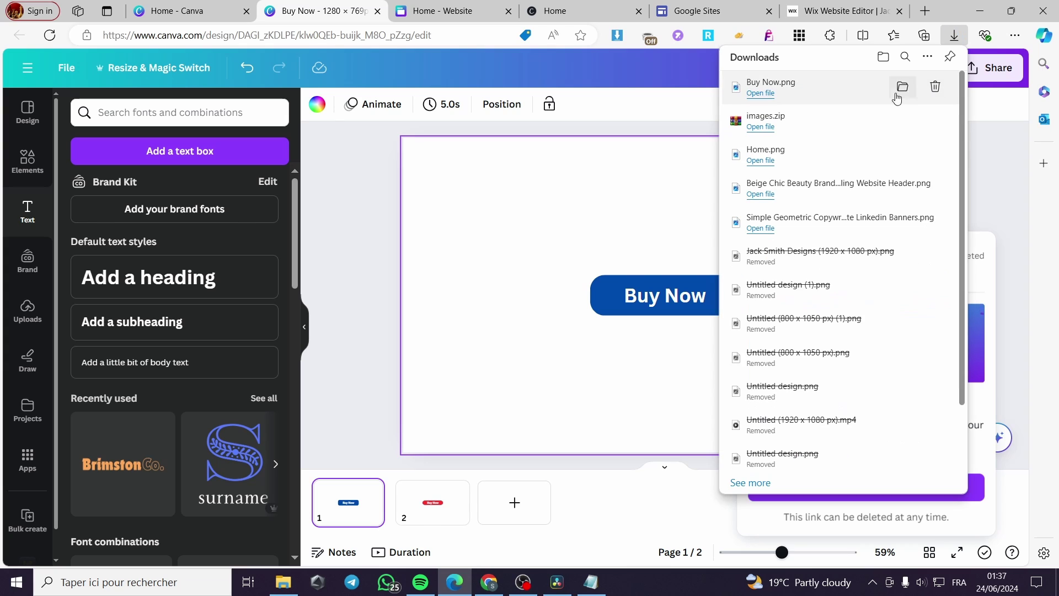
Check the downloaded Buy Now PNG in its folder, and return to the button design.
click(903, 88)
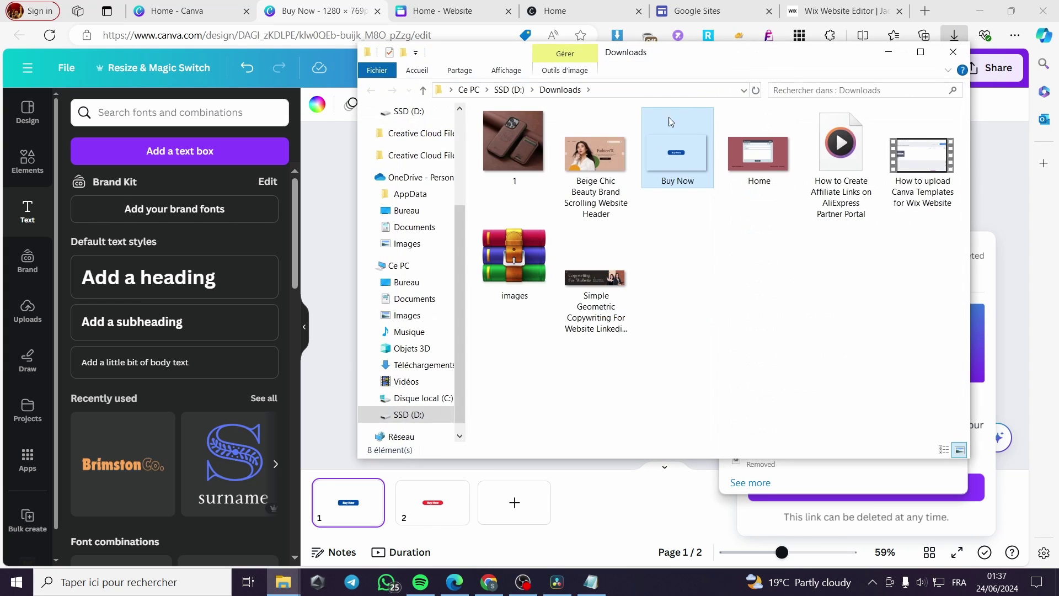
click(888, 52)
click(1005, 201)
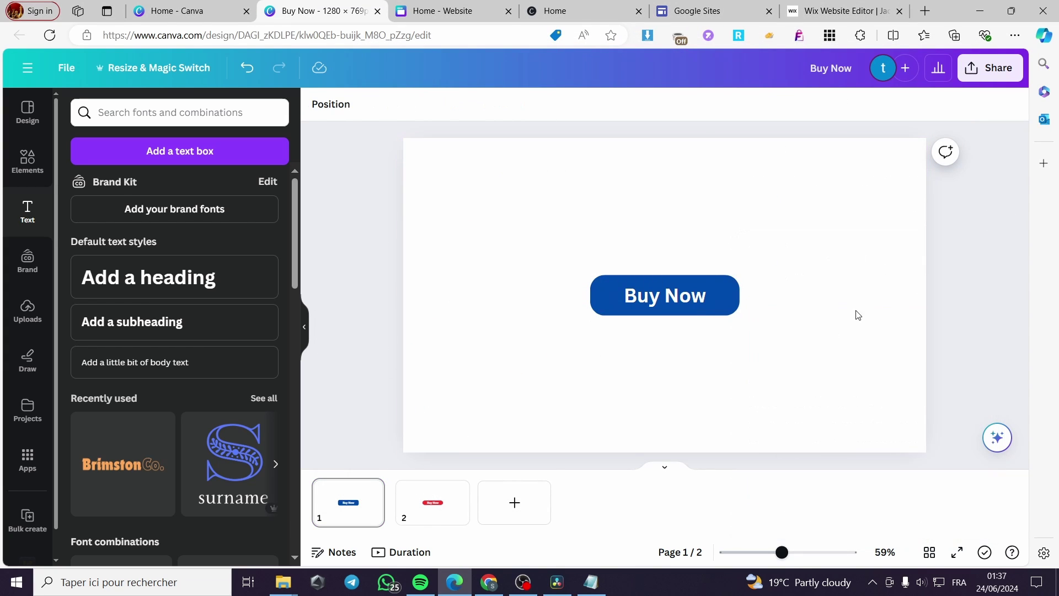
Download only page 2, with the red Buy Now button, as a PNG with a transparent background.
click(427, 513)
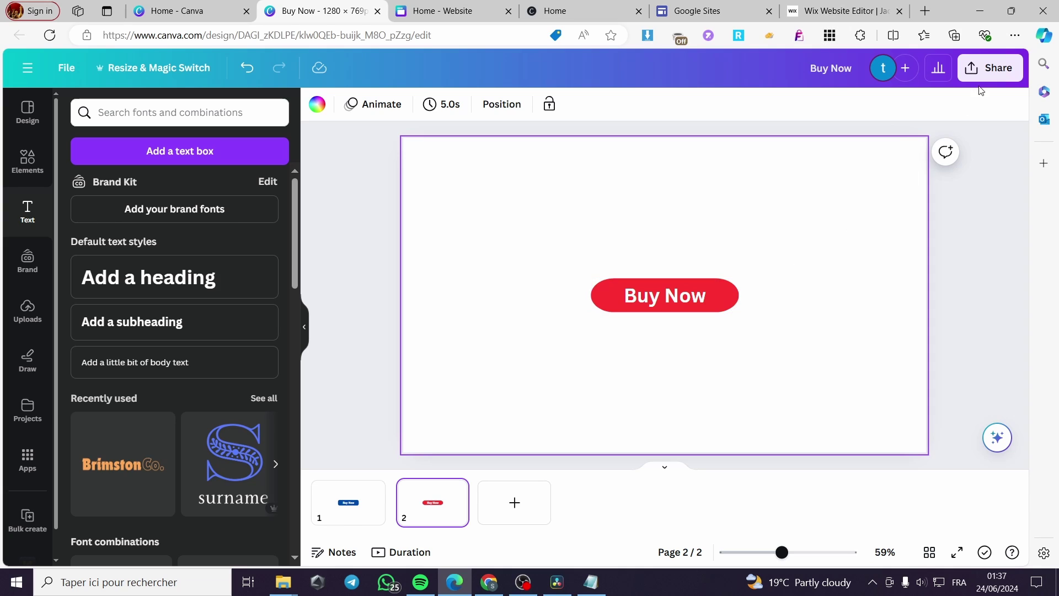
click(987, 72)
click(830, 422)
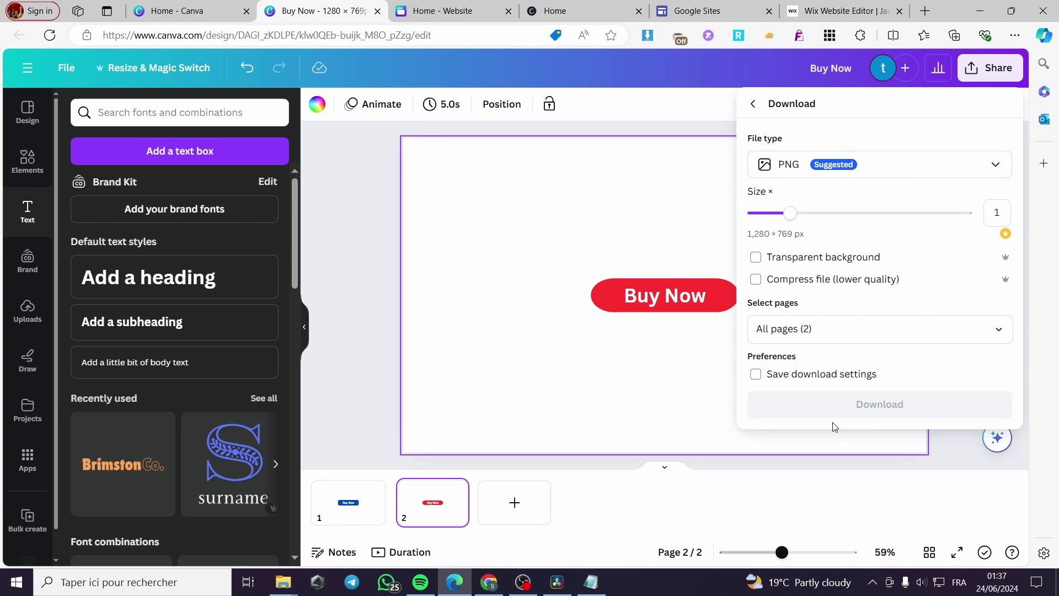
click(859, 328)
click(800, 375)
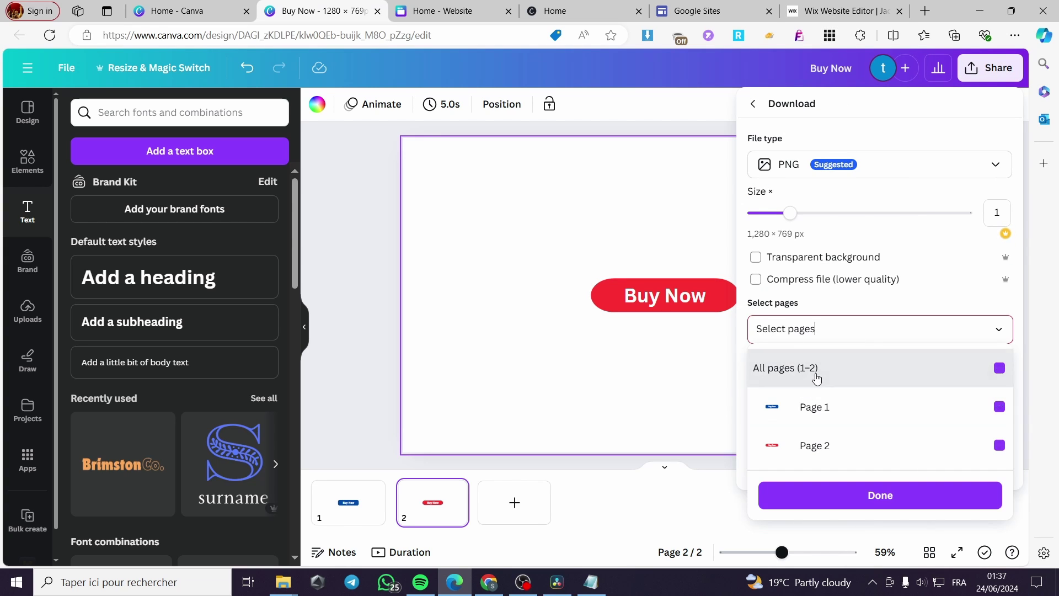
click(815, 447)
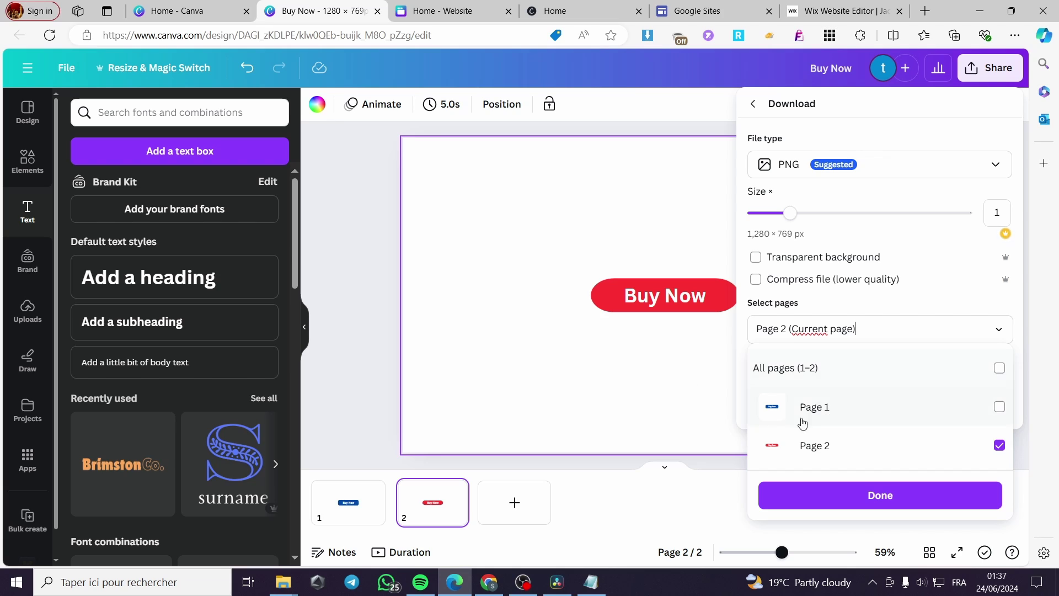
click(755, 260)
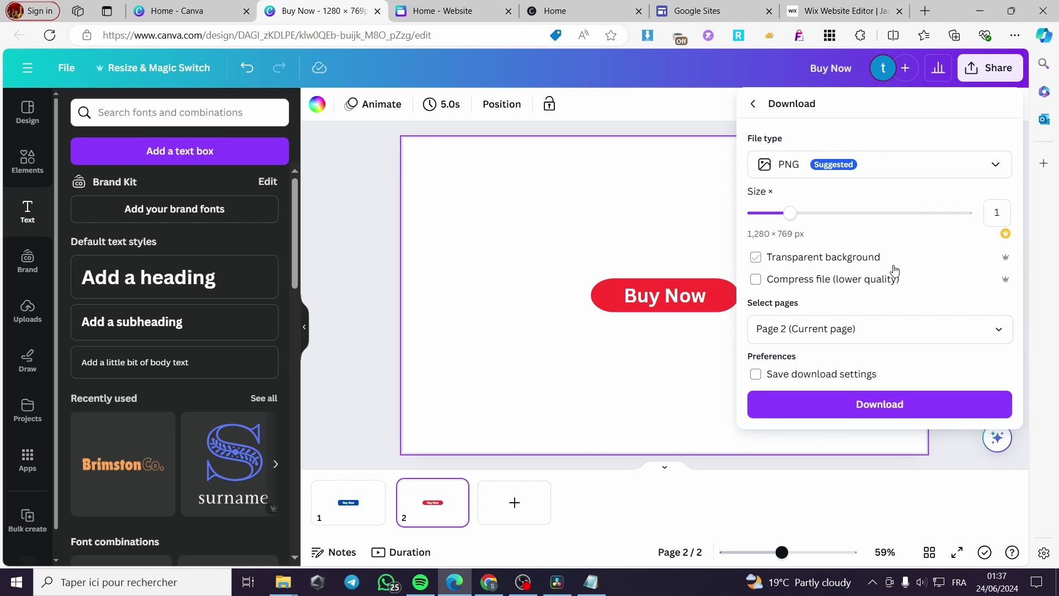
click(756, 257)
click(880, 413)
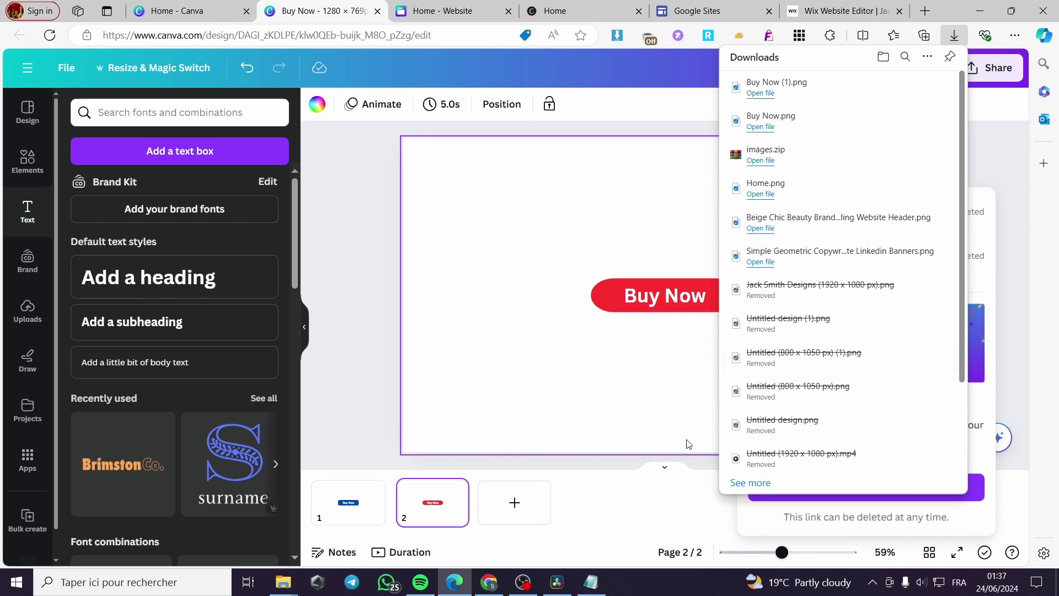
Open the two downloaded Buy Now PNGs one after the other to check their transparent backgrounds.
click(764, 94)
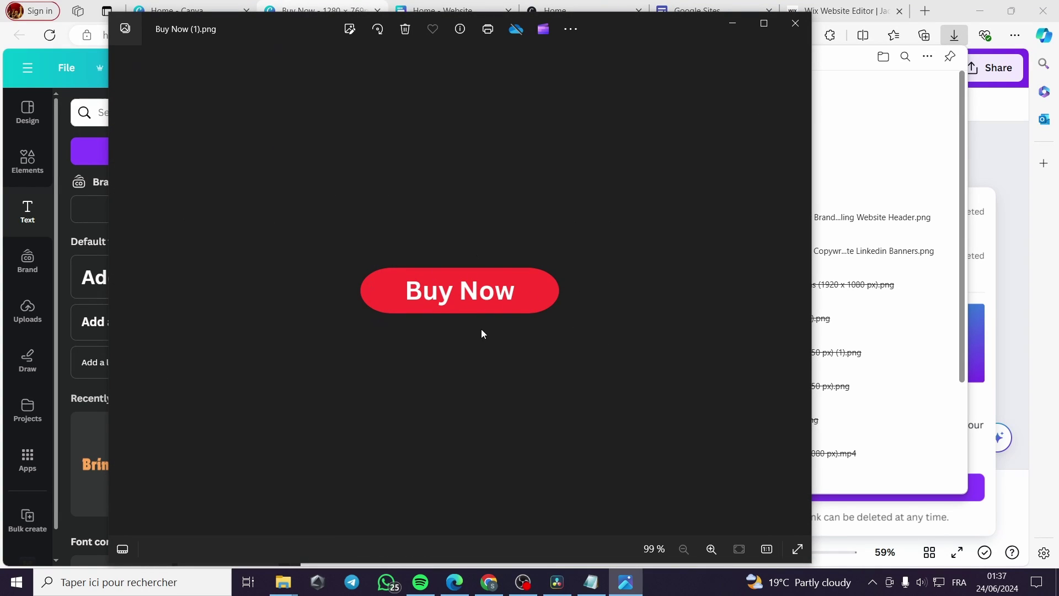
click(796, 23)
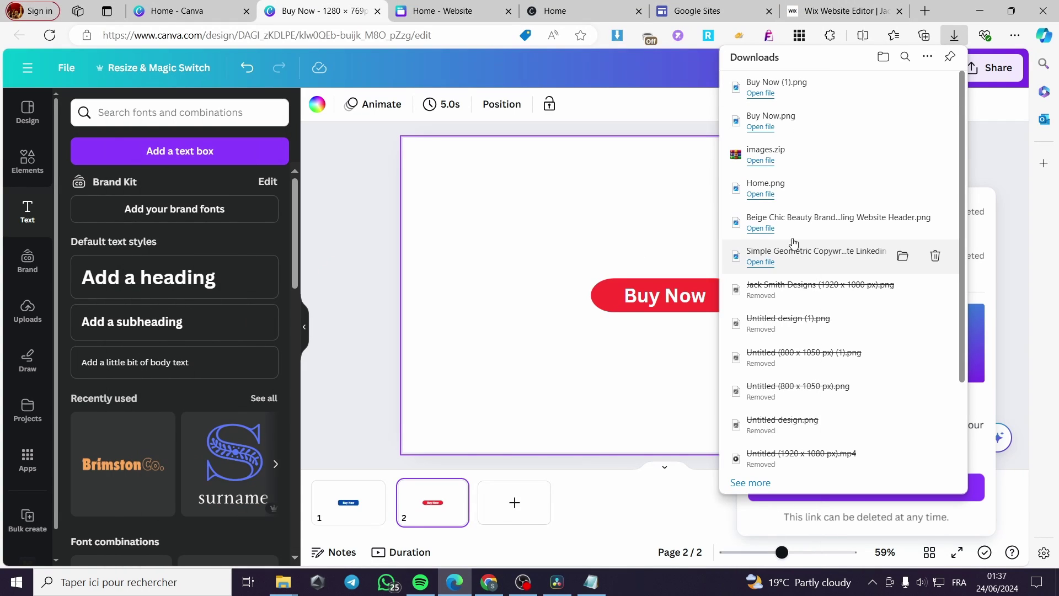
click(766, 128)
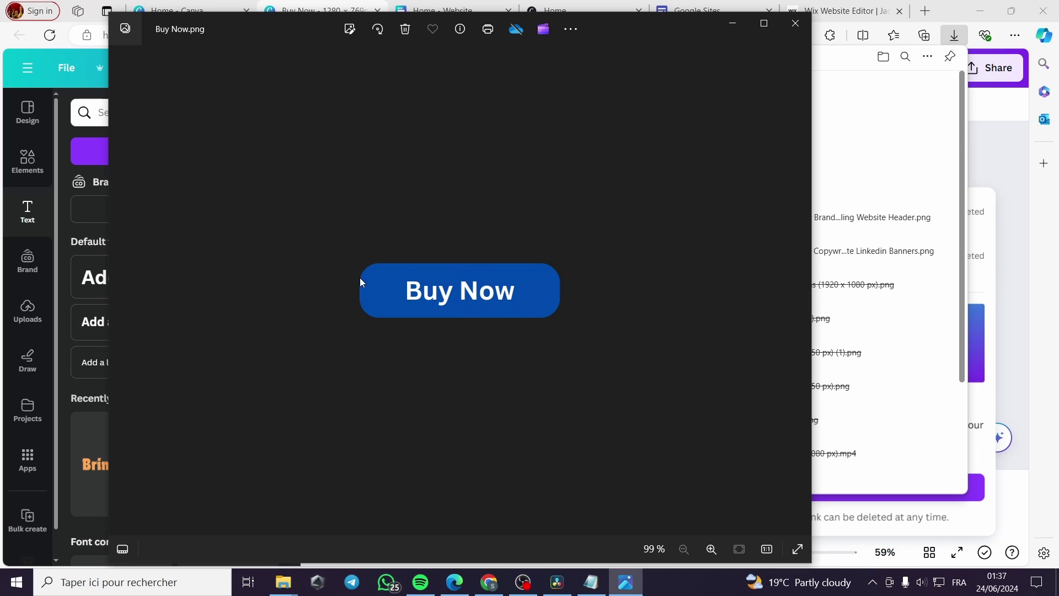
click(796, 23)
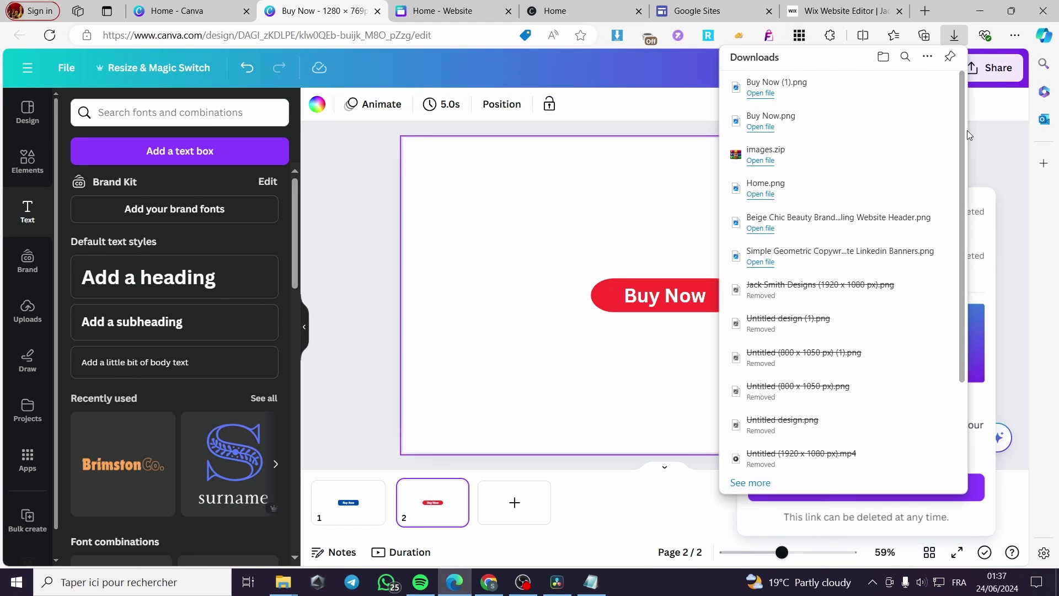
click(985, 137)
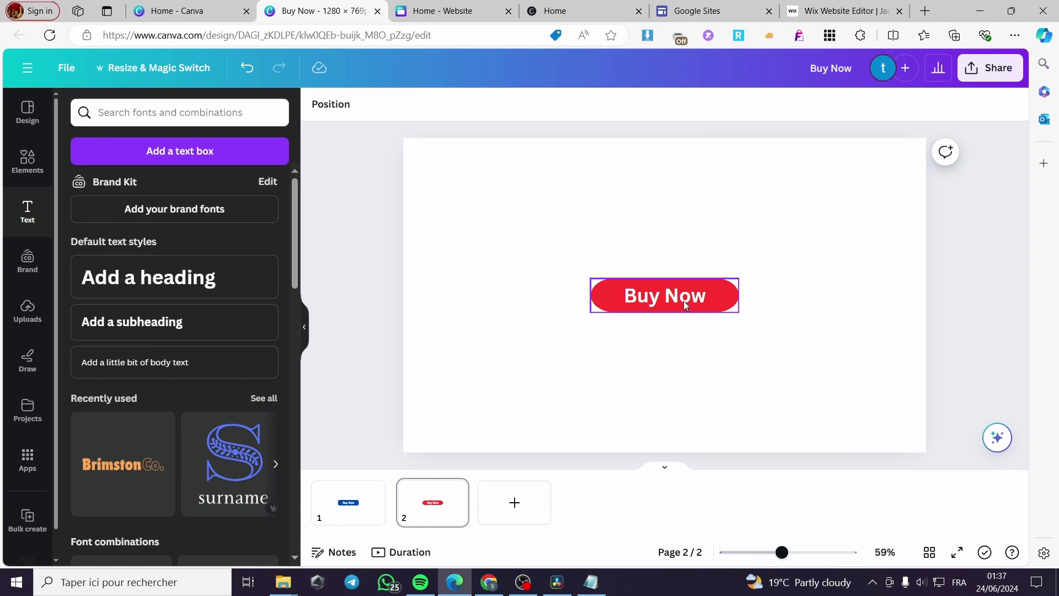
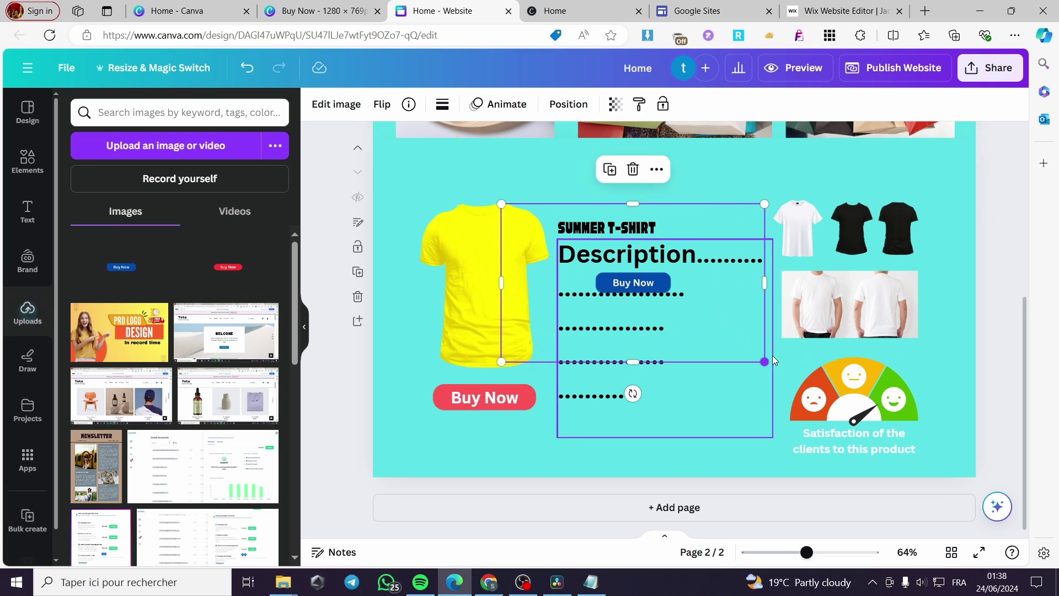
Crop the blue Buy Now image on the website page tightly around the button and place it below the croissant photo.
drag(763, 281, 678, 288)
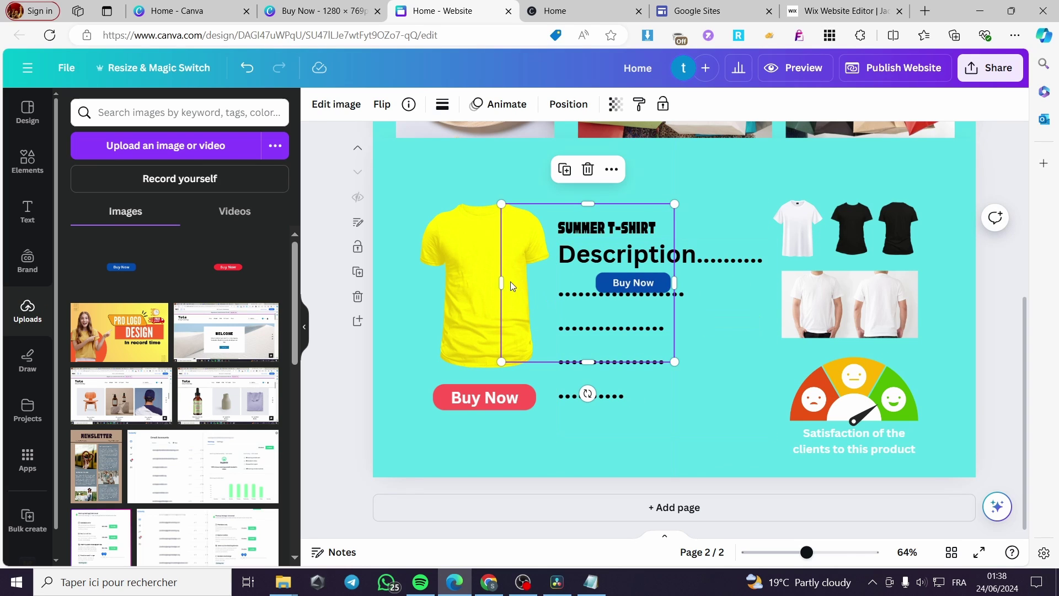
drag(502, 283, 588, 282)
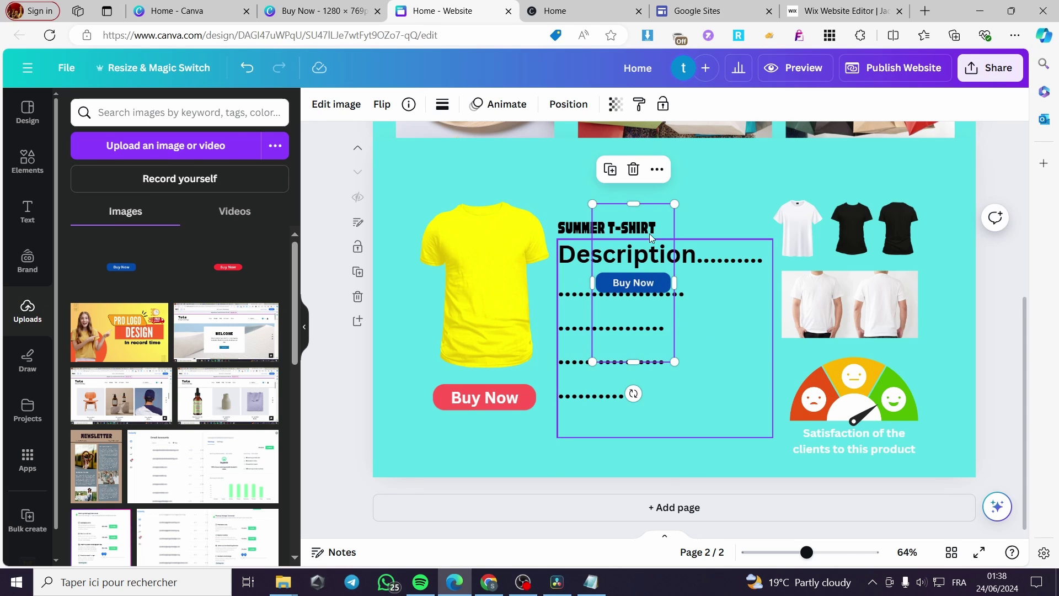
drag(633, 204, 635, 263)
drag(635, 361, 640, 276)
drag(647, 327, 488, 411)
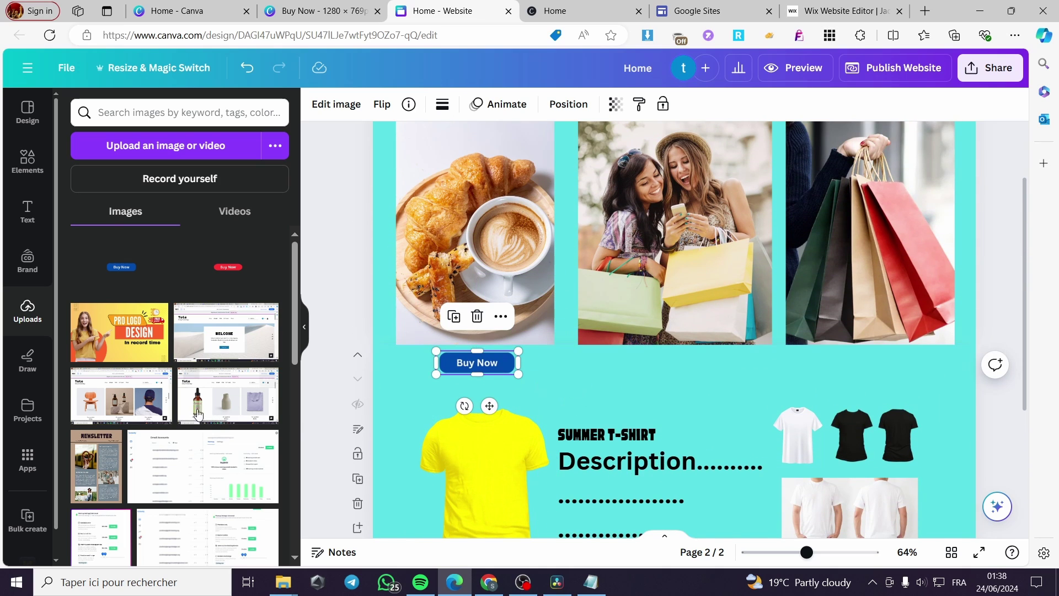
Add the uploaded red Buy Now image to the website page and shrink it to about the blue button's size.
click(216, 269)
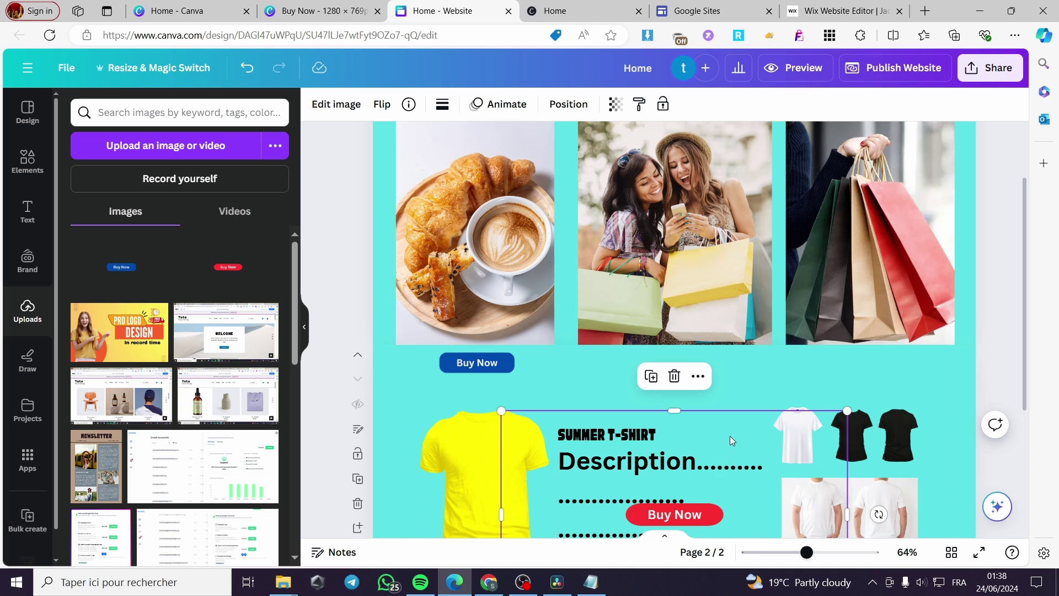
drag(849, 412, 792, 379)
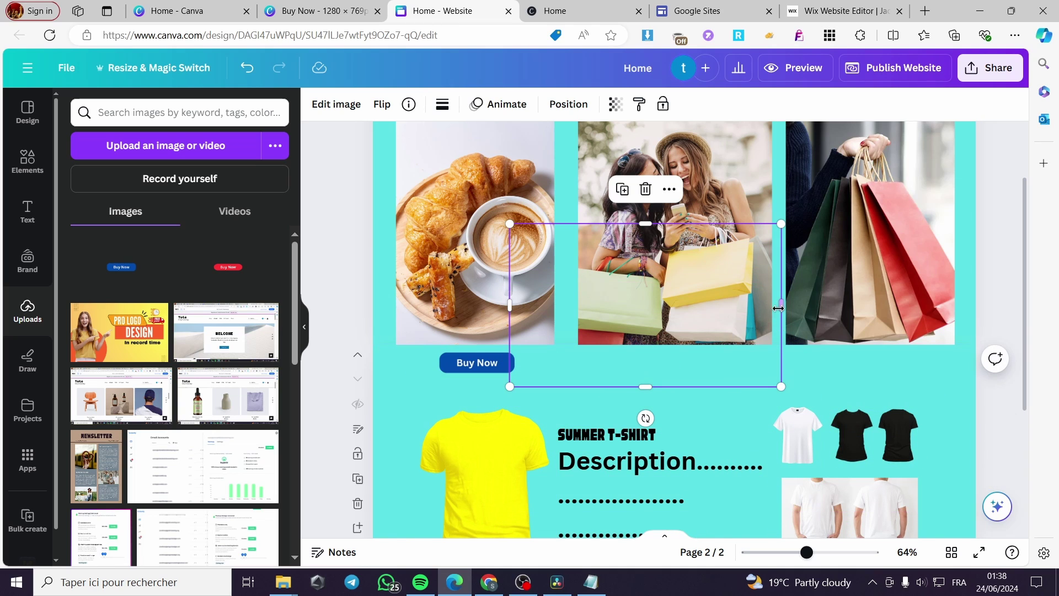
drag(784, 307, 704, 310)
drag(669, 379, 695, 470)
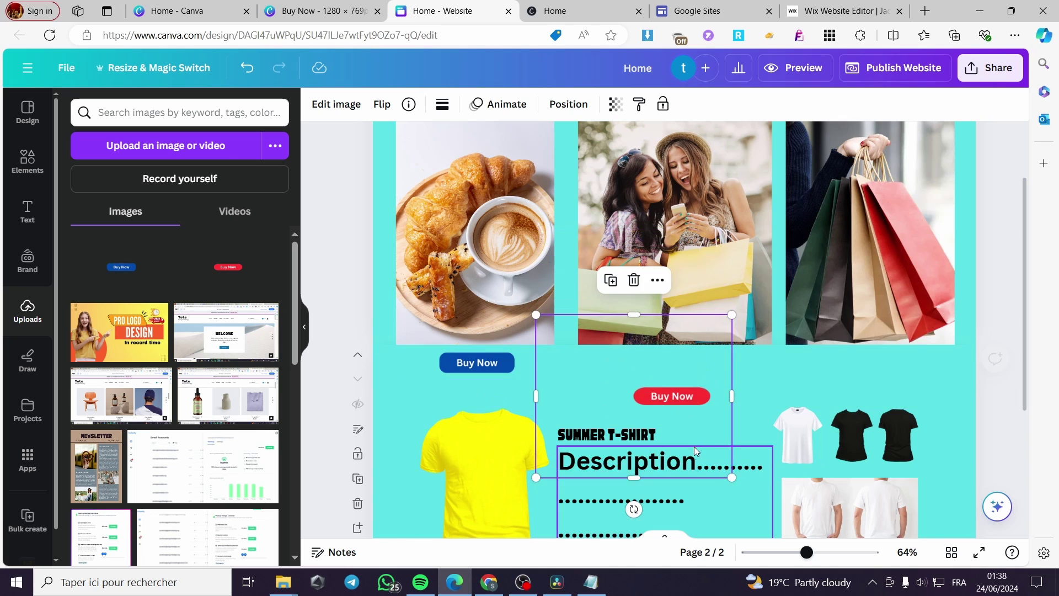
Crop the red Buy Now image tightly around the button and place it below the middle photo, level with the blue button.
drag(536, 397, 627, 404)
drag(732, 396, 715, 396)
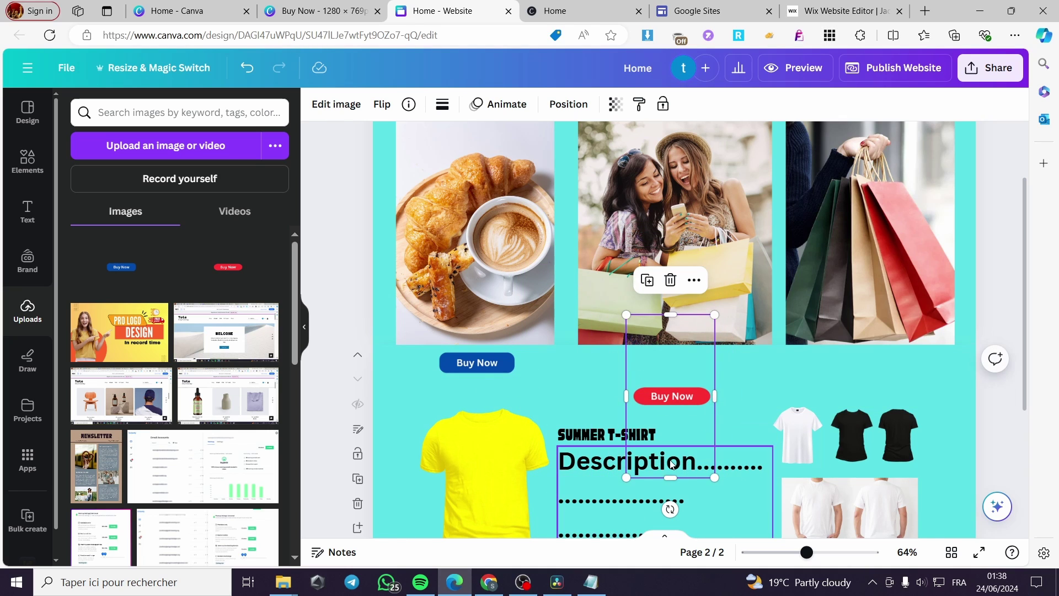
drag(669, 477, 670, 408)
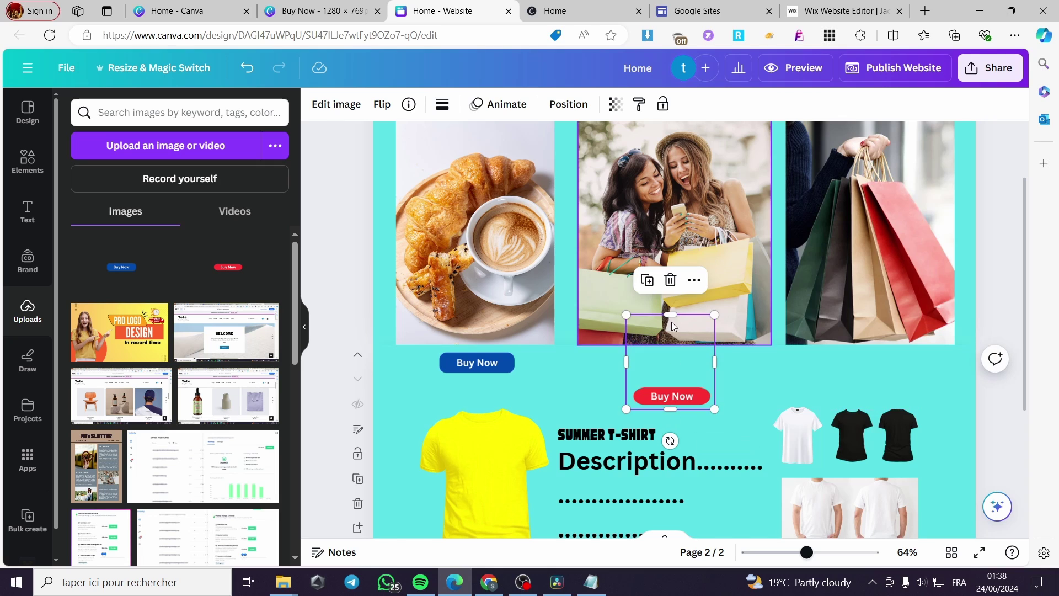
drag(670, 314, 671, 385)
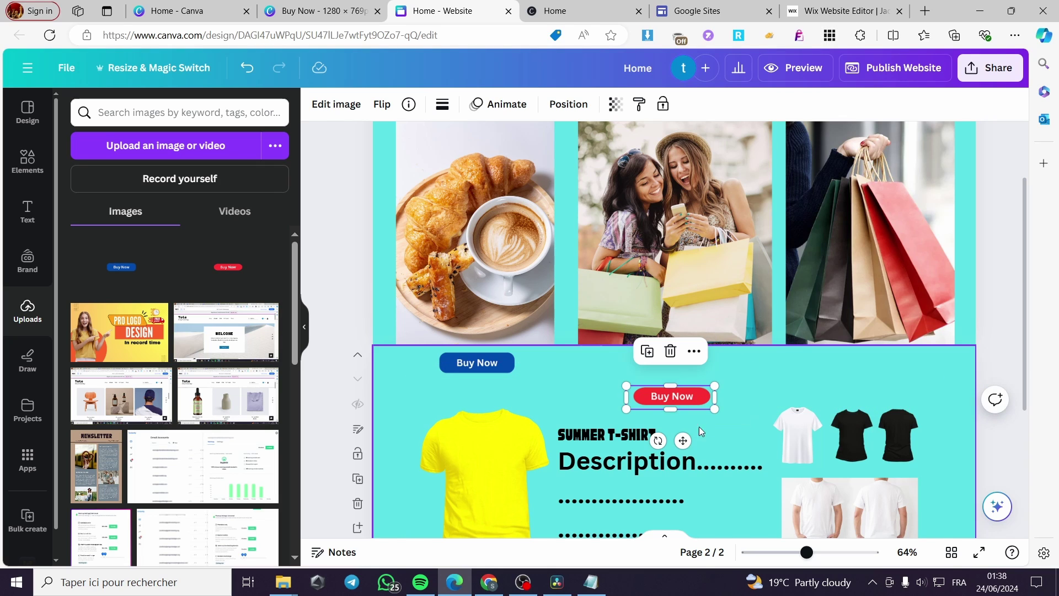
drag(685, 441, 691, 406)
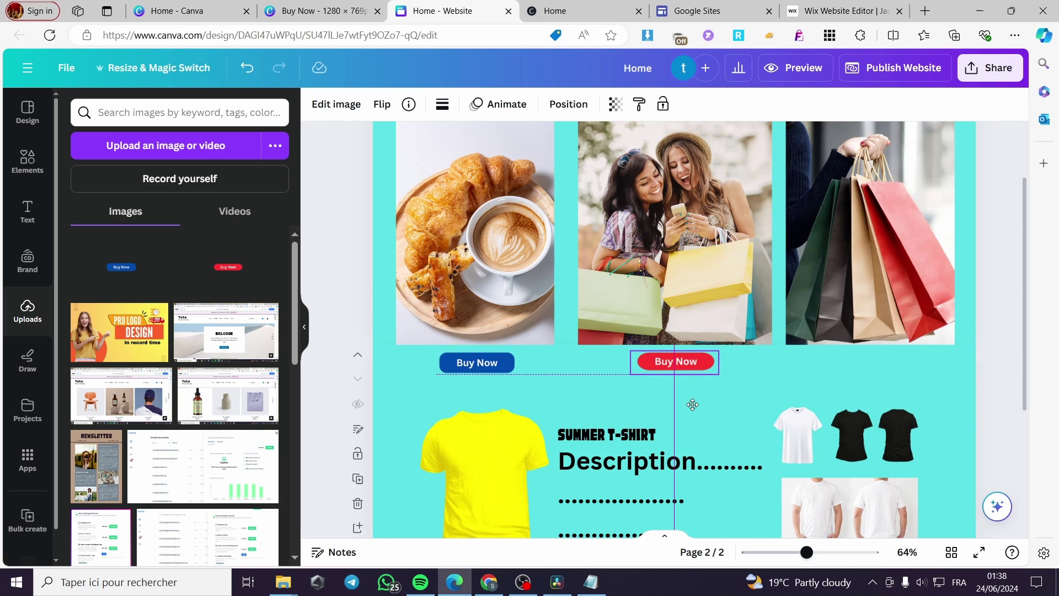
click(746, 393)
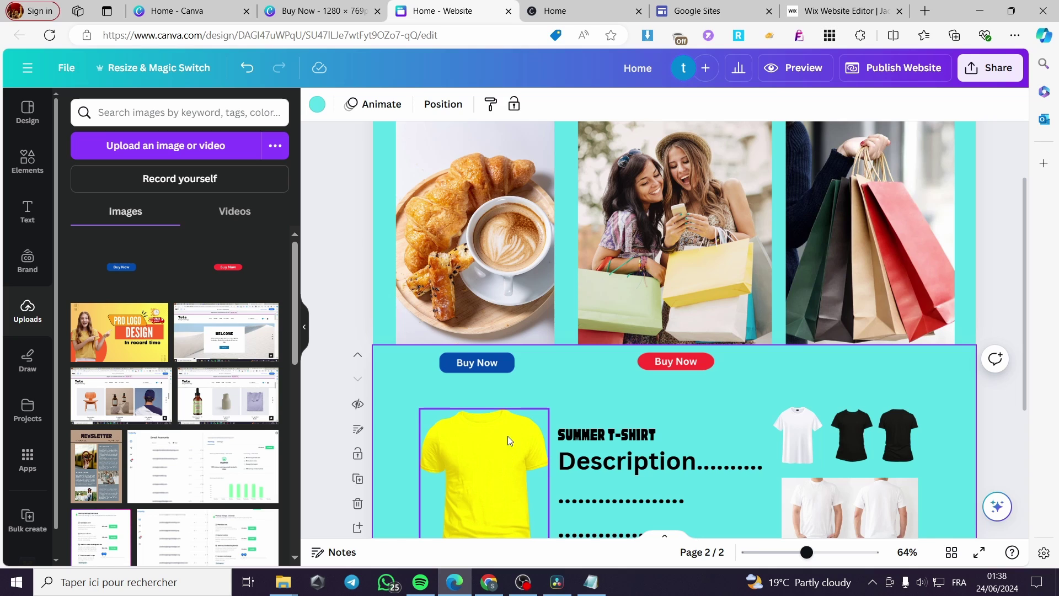
Link the blue Buy Now image to the published Canva site's home page URL, copied from the open live site.
click(500, 365)
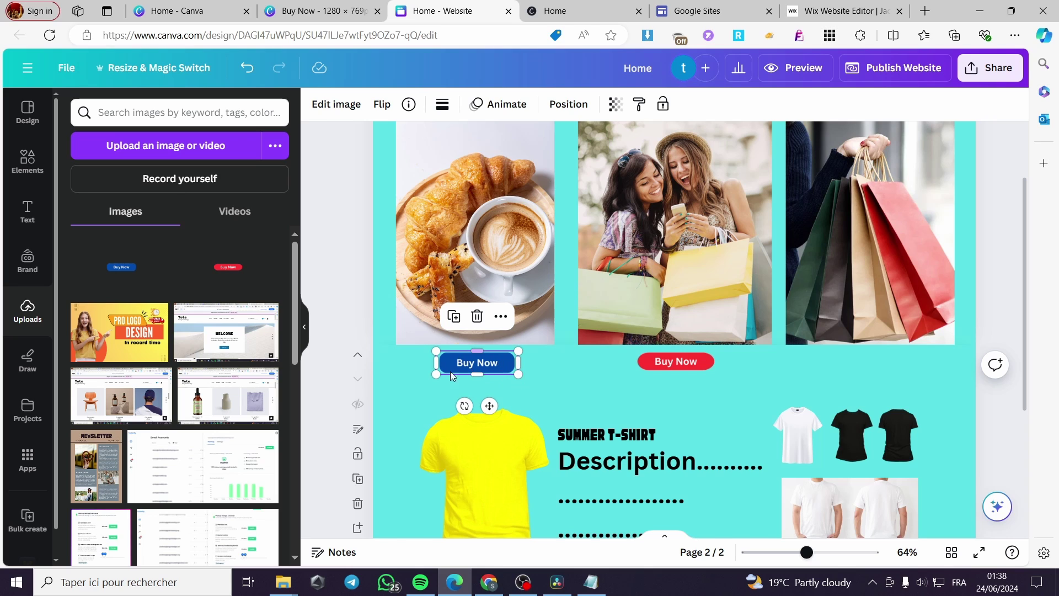
click(502, 319)
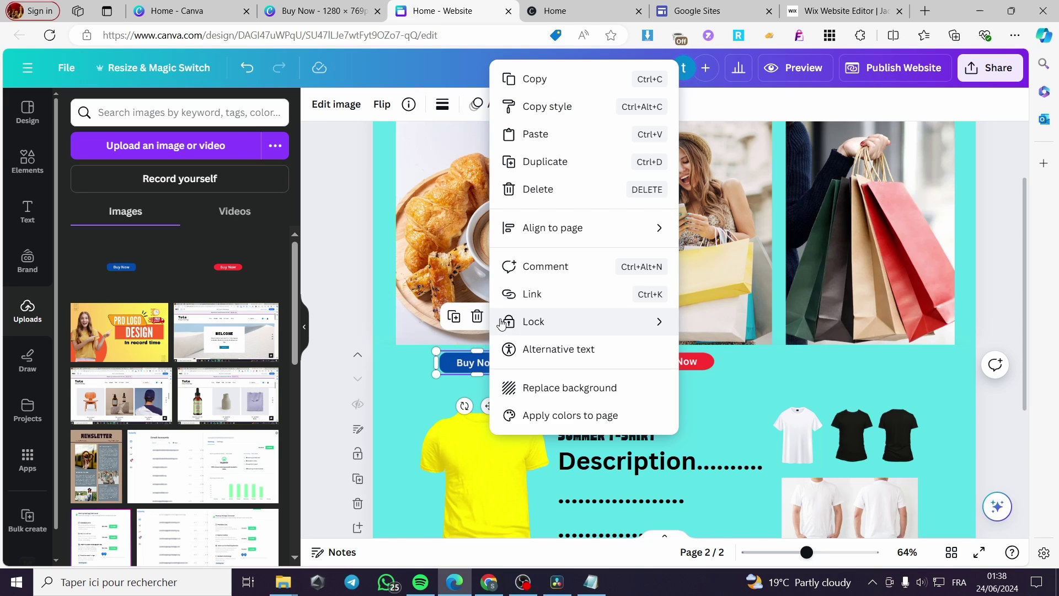
click(565, 301)
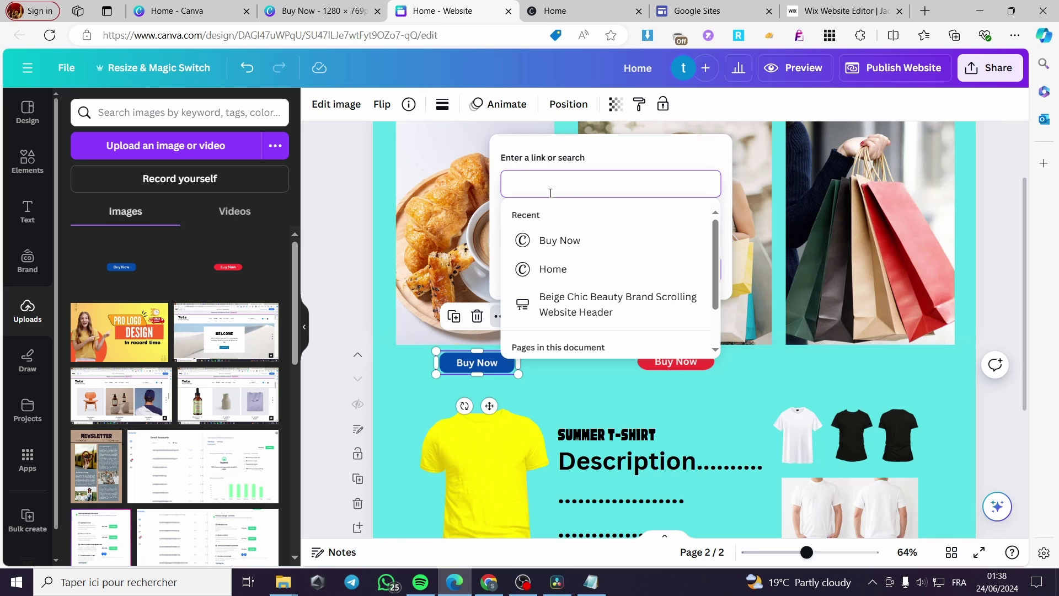
click(604, 6)
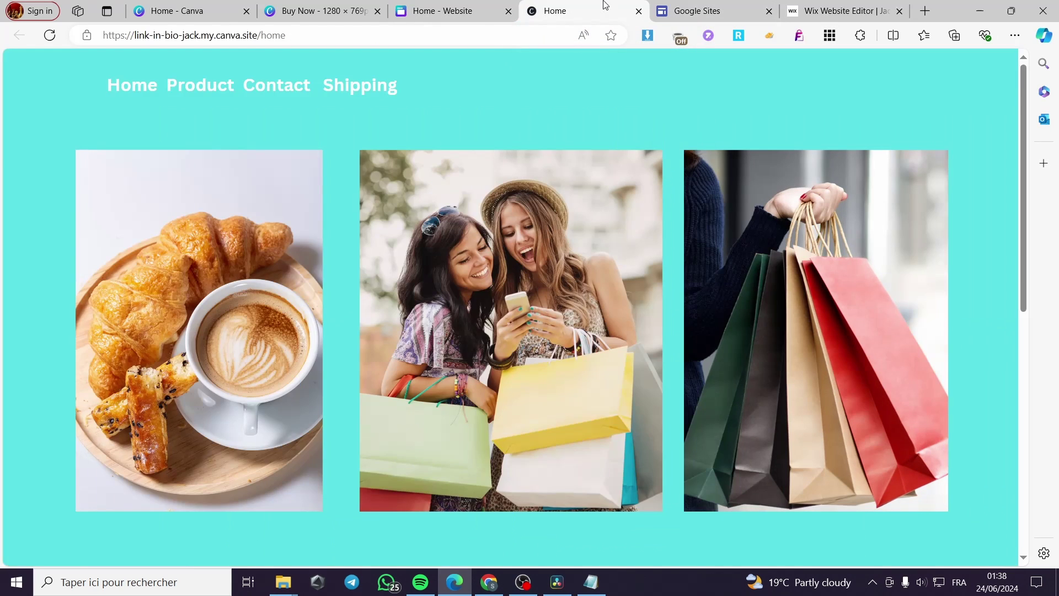
click(261, 34)
key(ctrl+c)
click(436, 11)
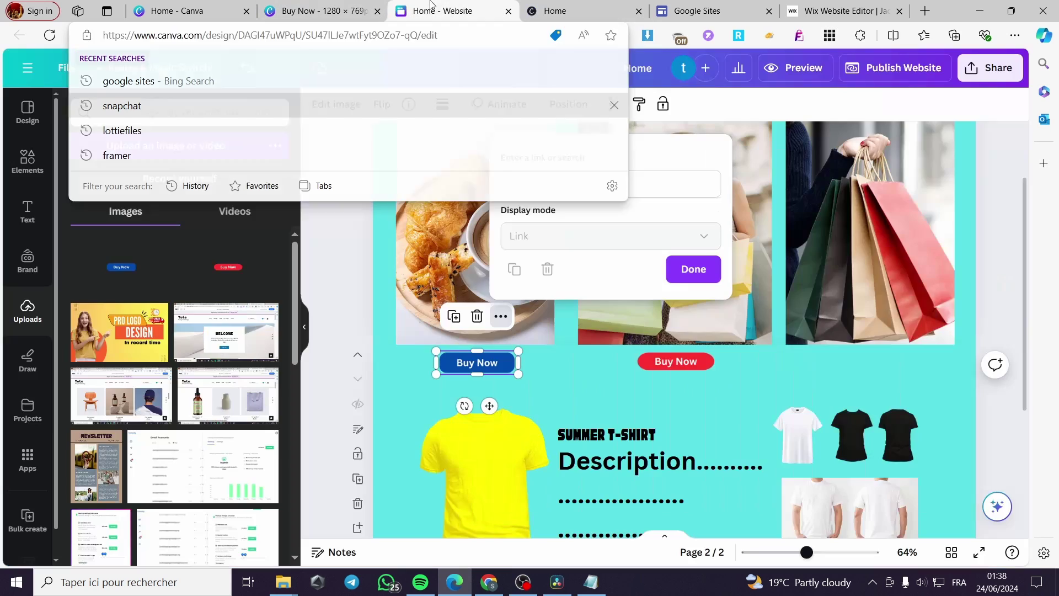
click(550, 189)
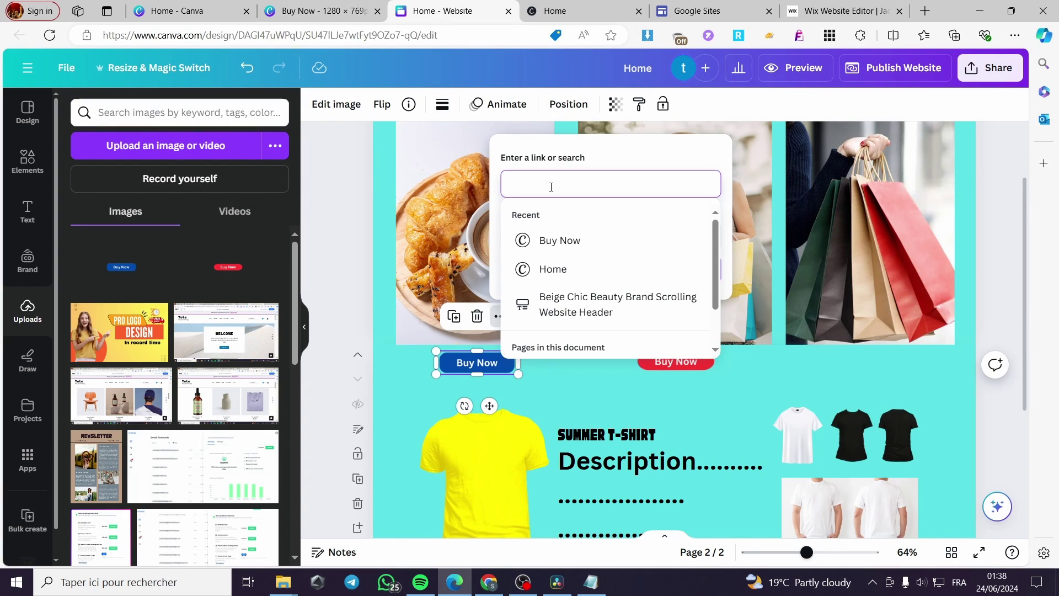
key(ctrl+v)
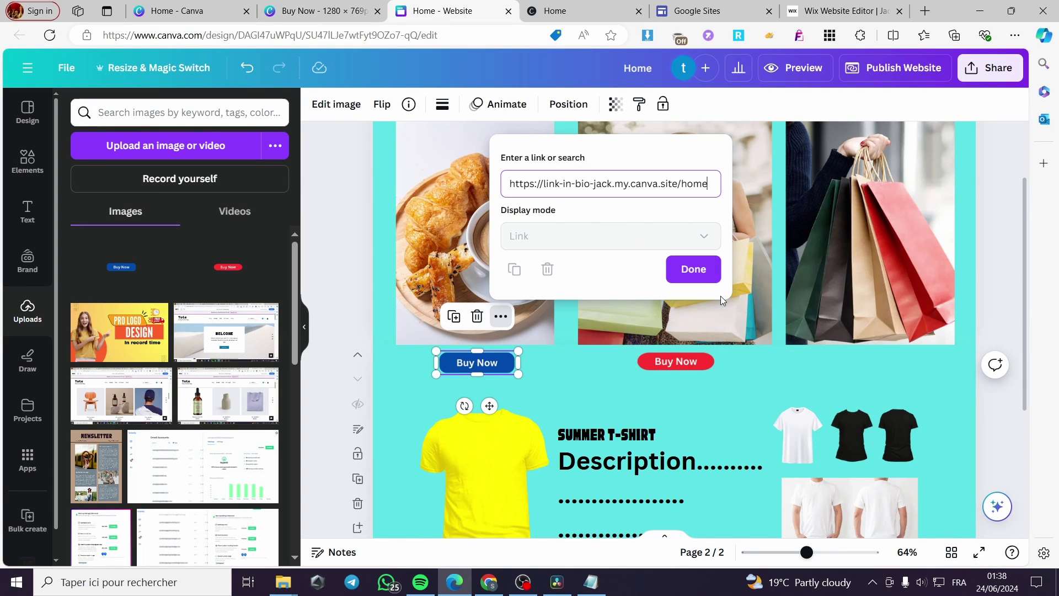
click(694, 270)
click(502, 392)
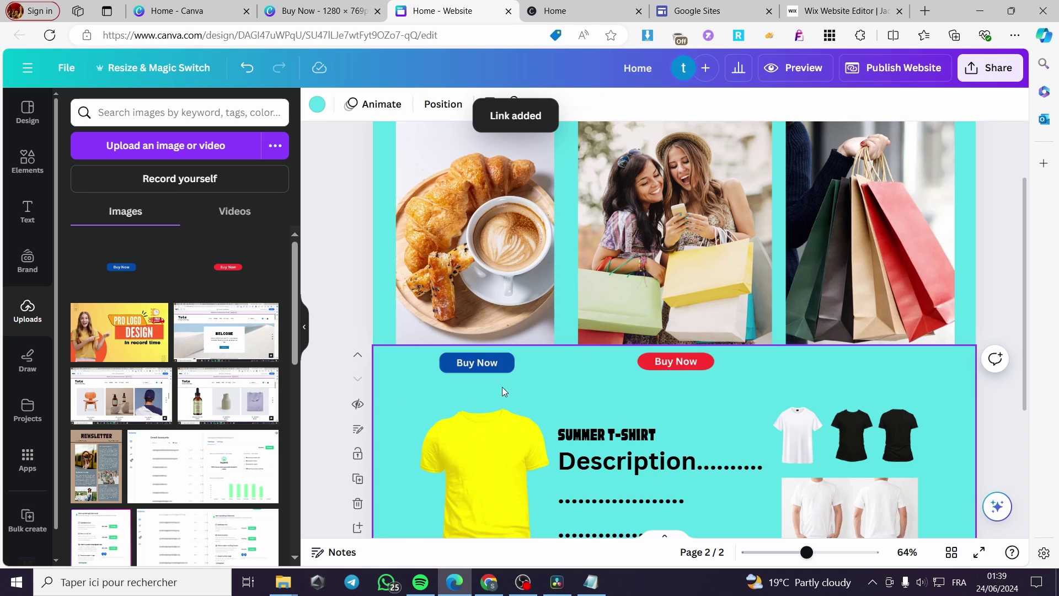
click(478, 367)
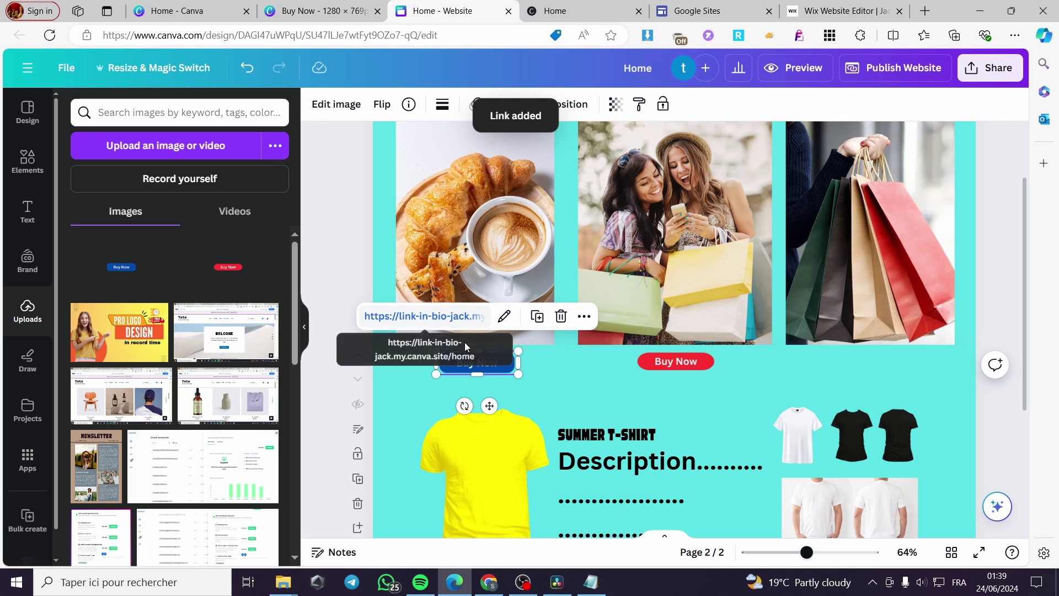
Link the red Buy Now image below the middle photo to the same copied home page URL.
click(676, 362)
click(697, 316)
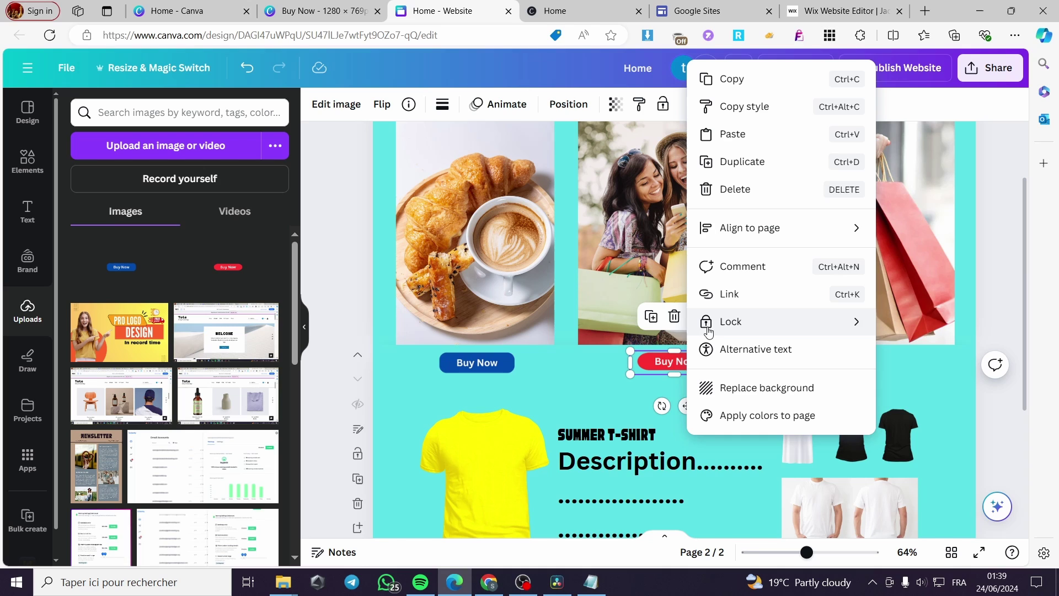
click(790, 301)
click(783, 184)
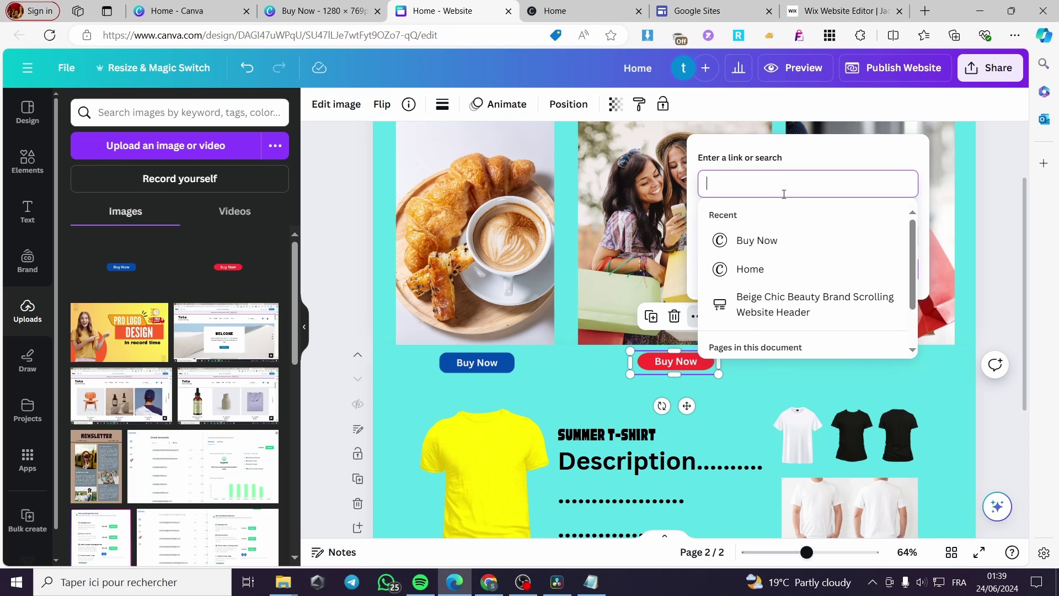
key(ctrl+v)
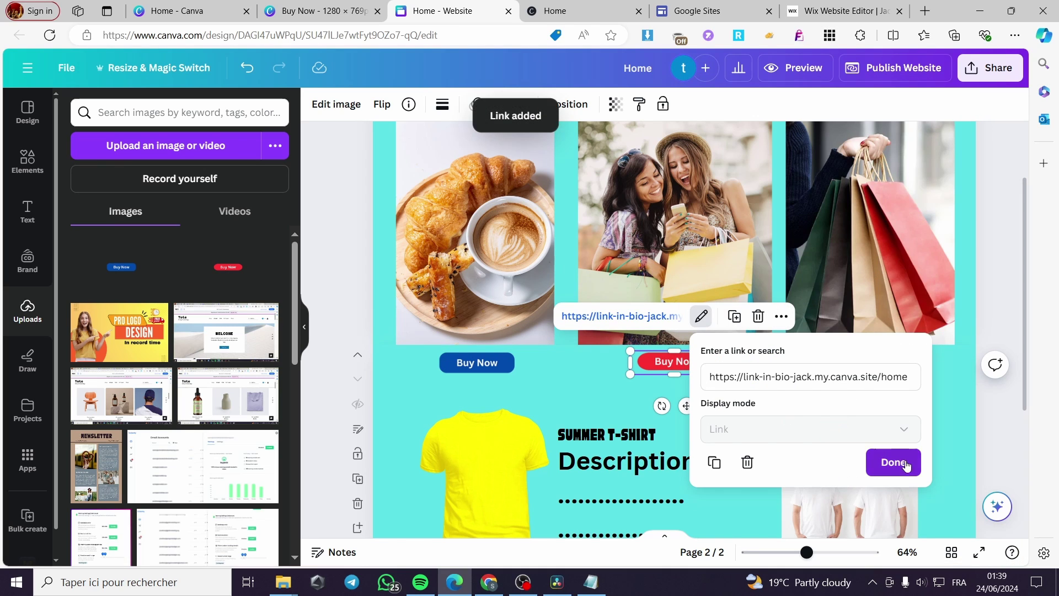
click(895, 463)
click(768, 374)
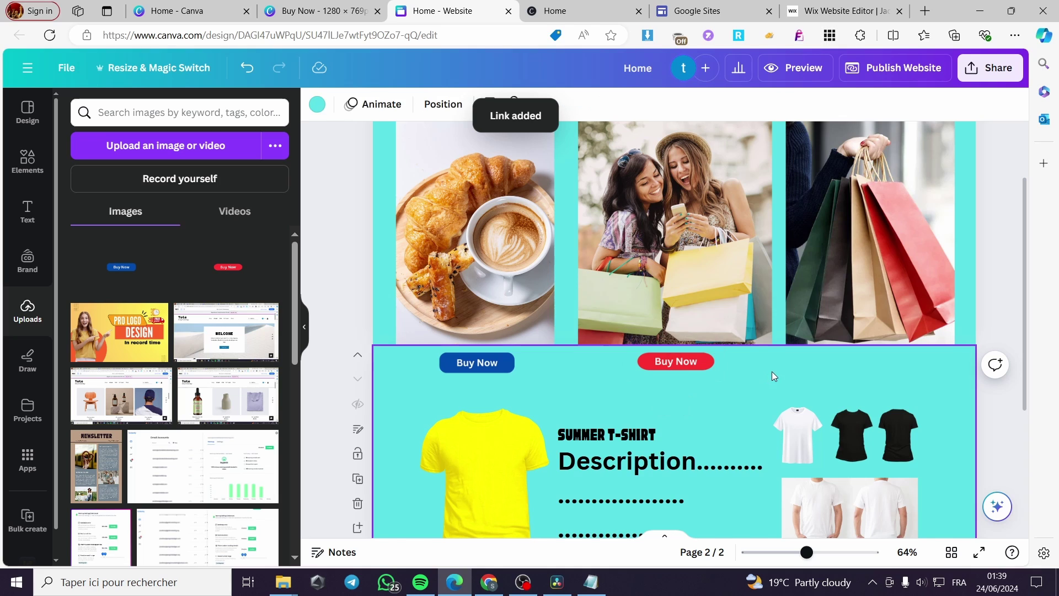
Switch to Google Sites, start a site from the Restaurant template and upload the blue Buy Now image to it.
click(704, 9)
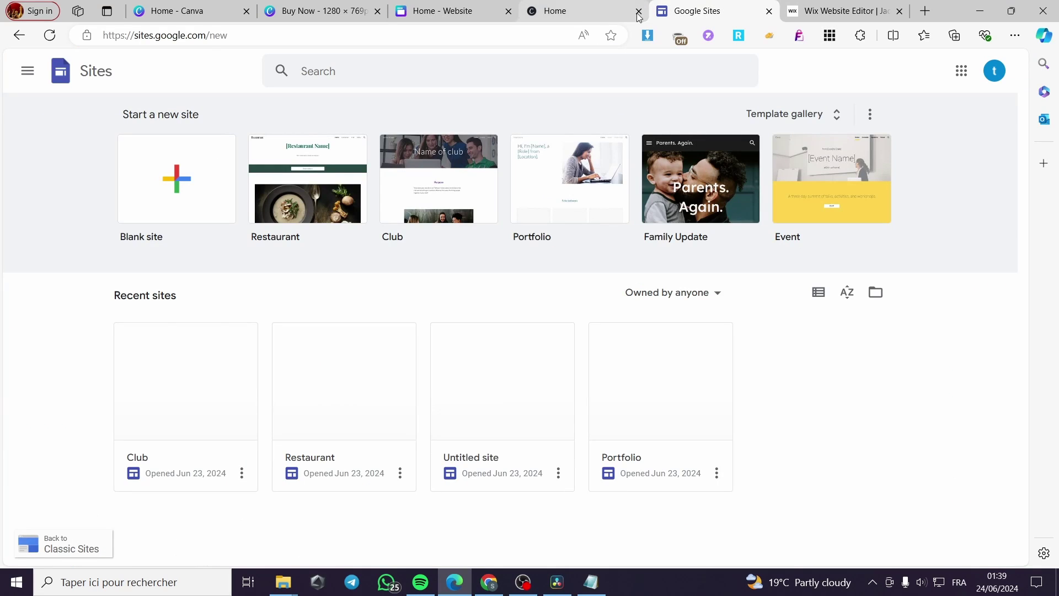
click(313, 175)
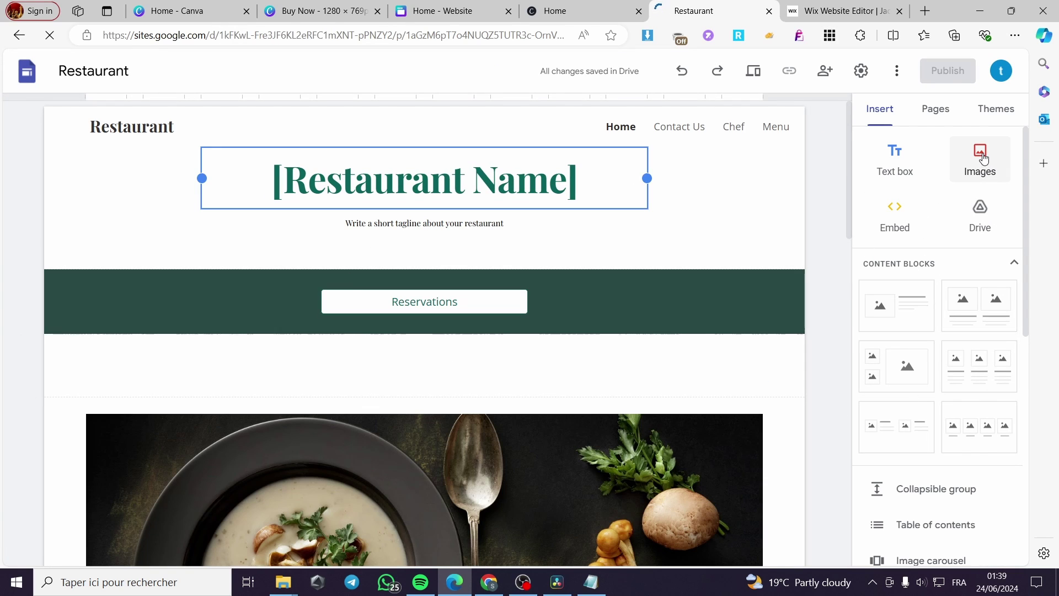
click(981, 156)
click(984, 210)
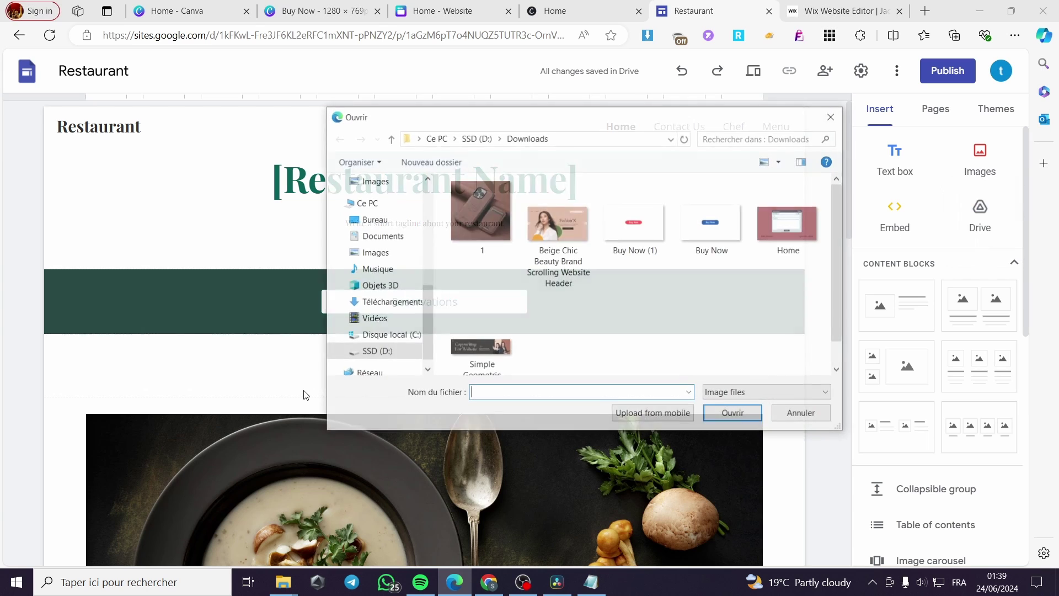
double_click(709, 224)
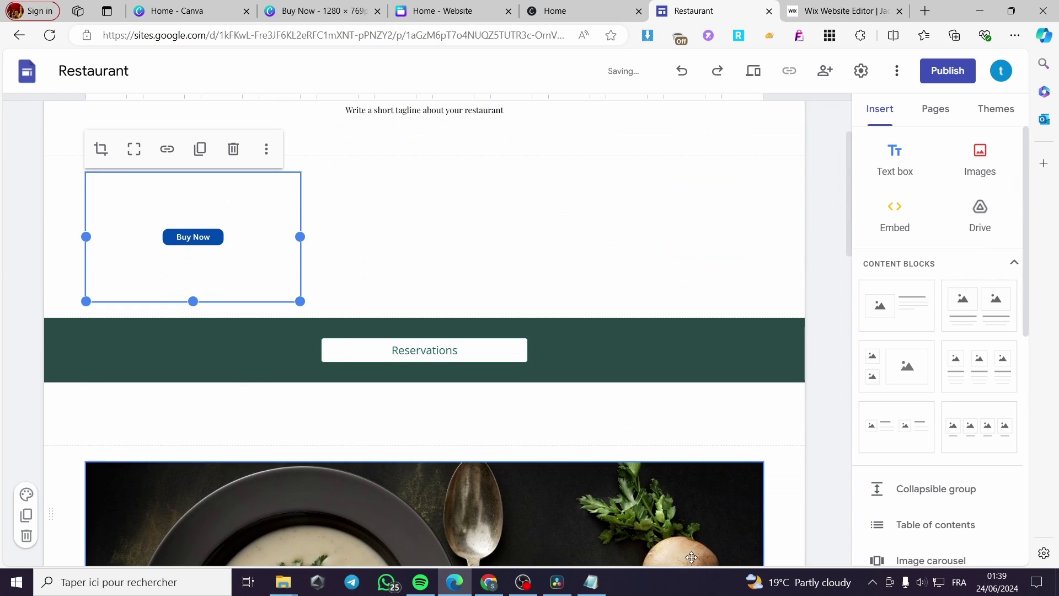
Trim the empty height of the blue Buy Now image, enlarge it and link it to the copied Canva site URL.
drag(191, 300, 207, 207)
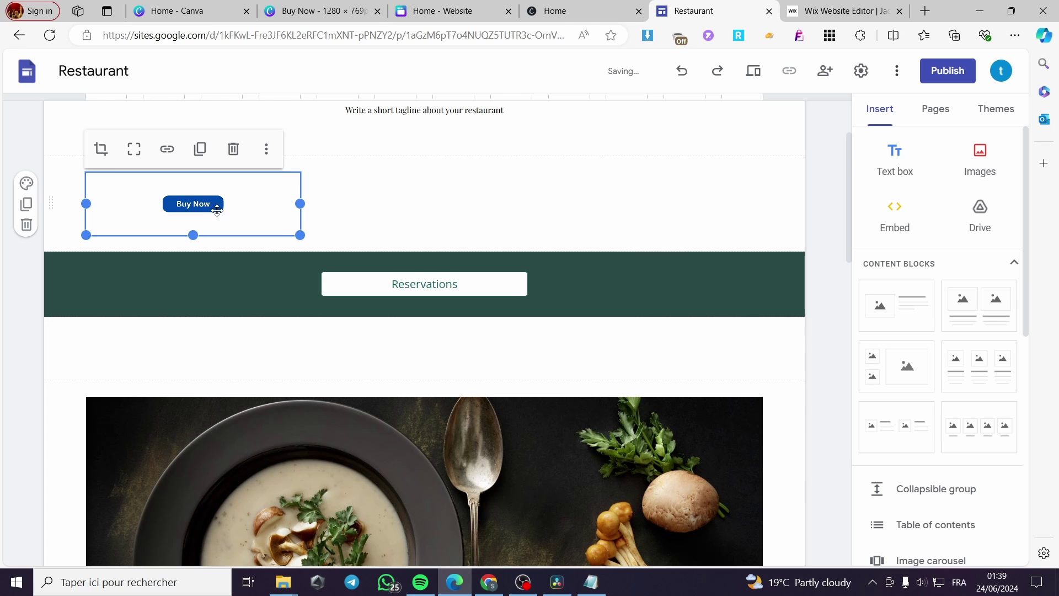
drag(301, 236, 474, 257)
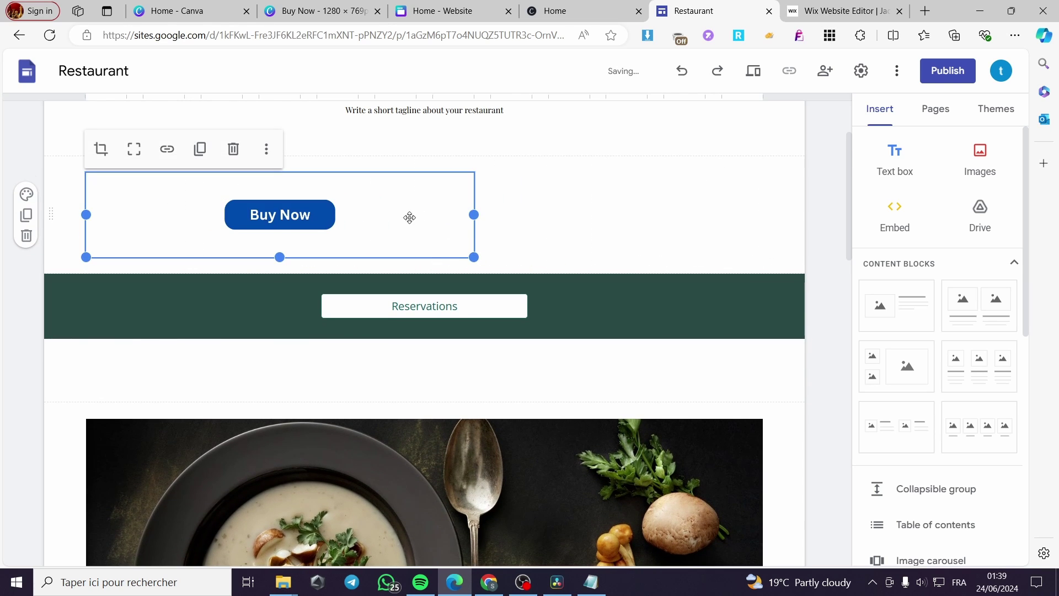
click(167, 152)
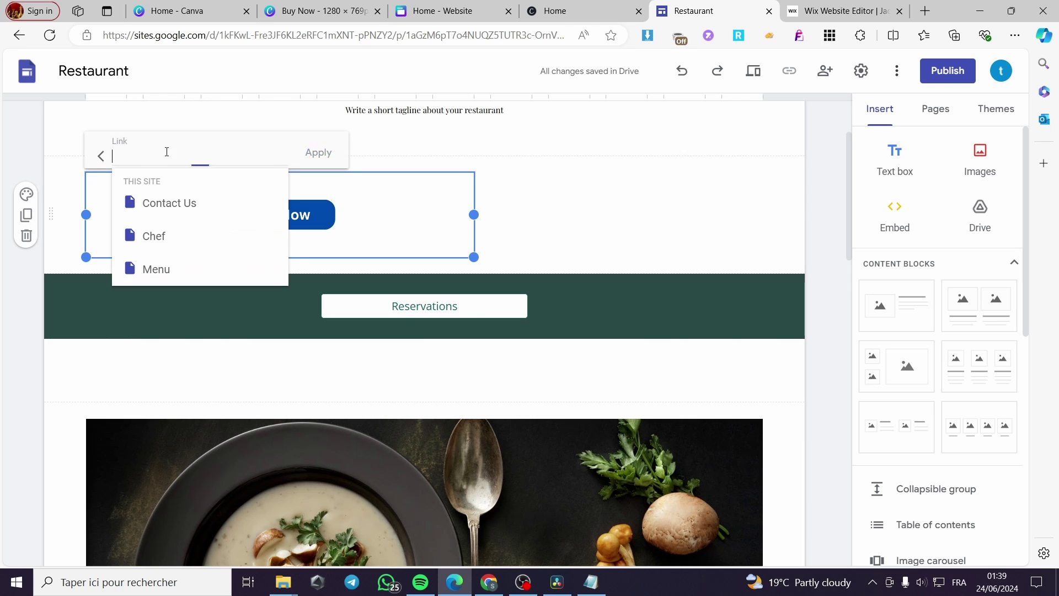
key(ctrl+v)
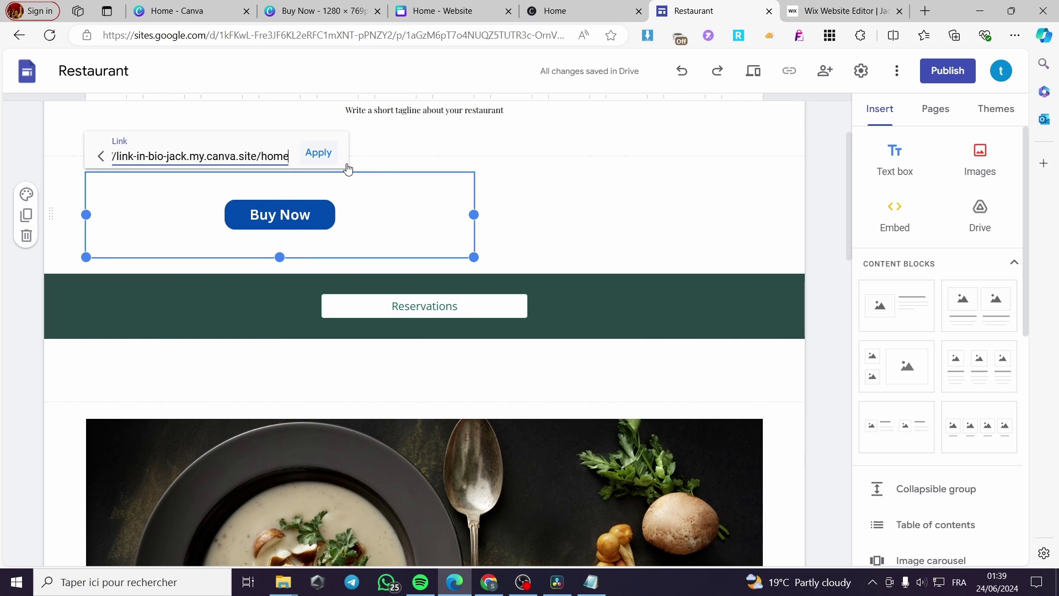
click(319, 152)
Move the linked Buy Now image between the soup photo and its caption, and shrink it slightly.
drag(314, 226, 391, 336)
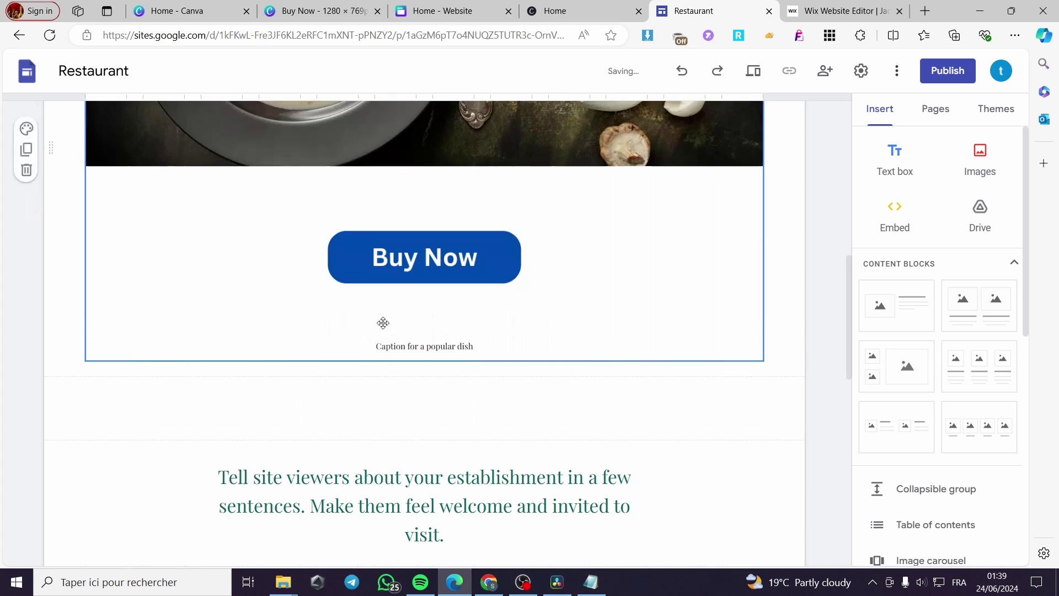
double_click(502, 262)
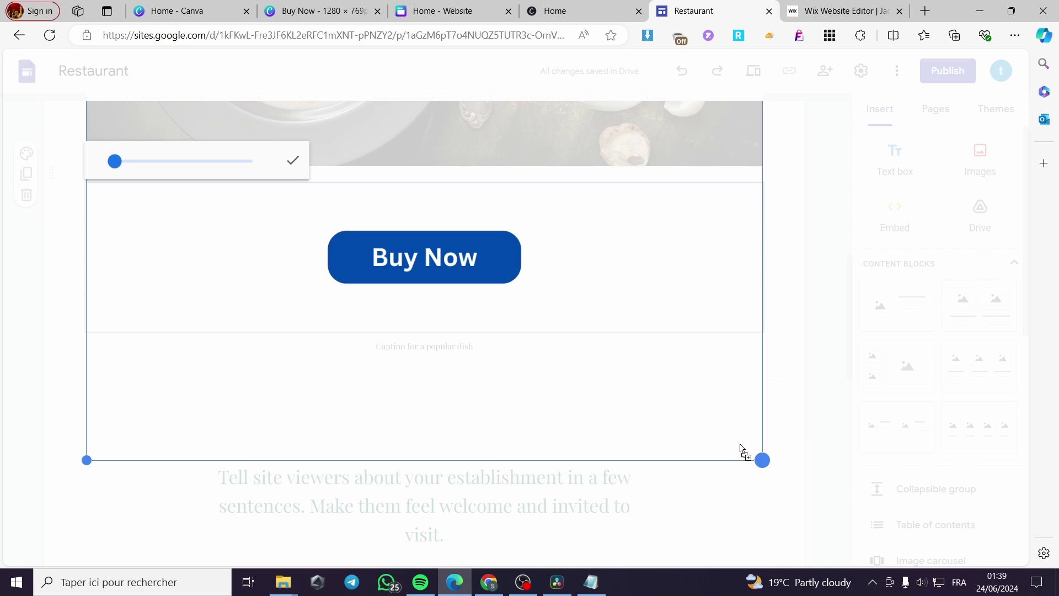
mouse_move(111, 163)
mouse_down()
mouse_move(182, 162)
mouse_move(112, 171)
mouse_up()
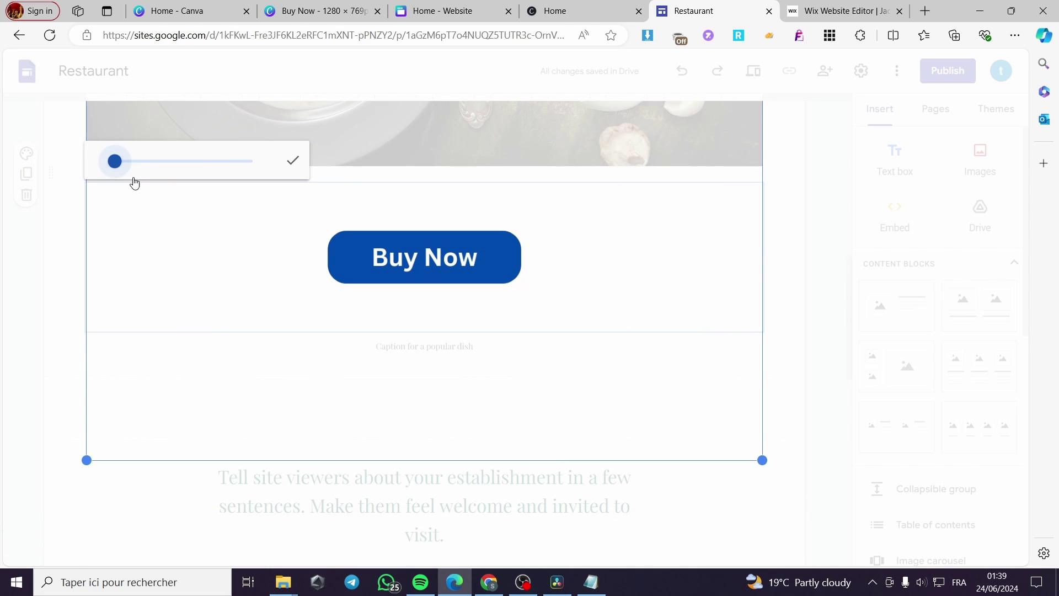
click(291, 168)
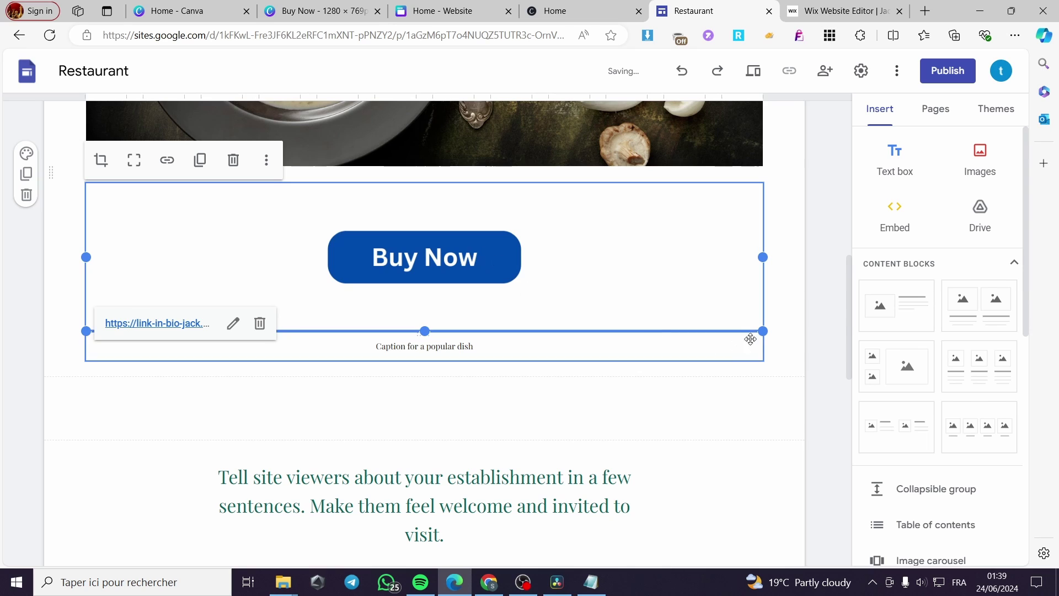
drag(761, 332, 649, 291)
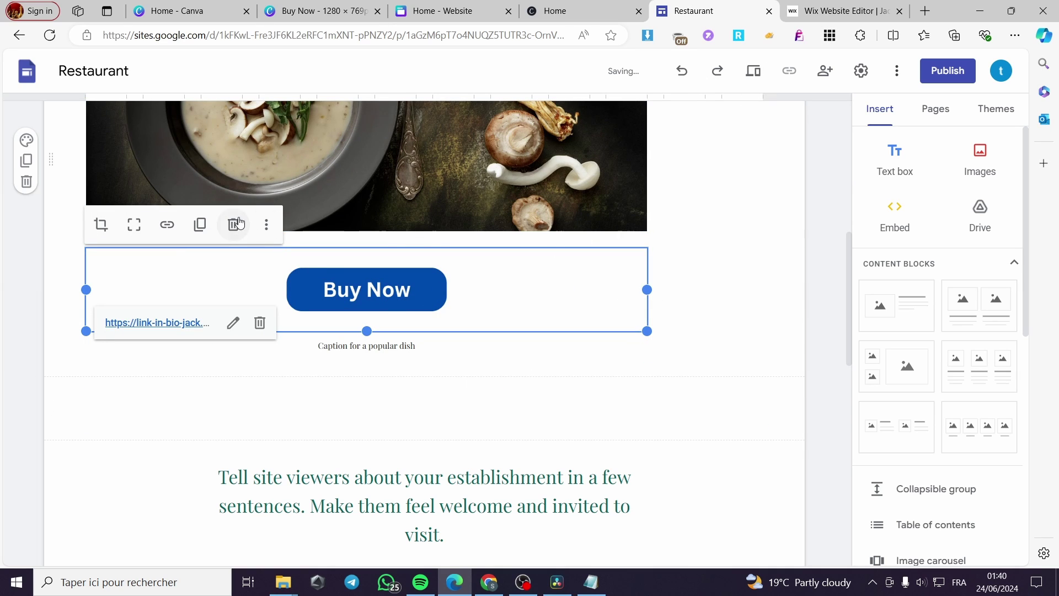
Switch to the Wix editor, upload the red Buy Now (1).png from Downloads and add it to the Shop page.
click(845, 10)
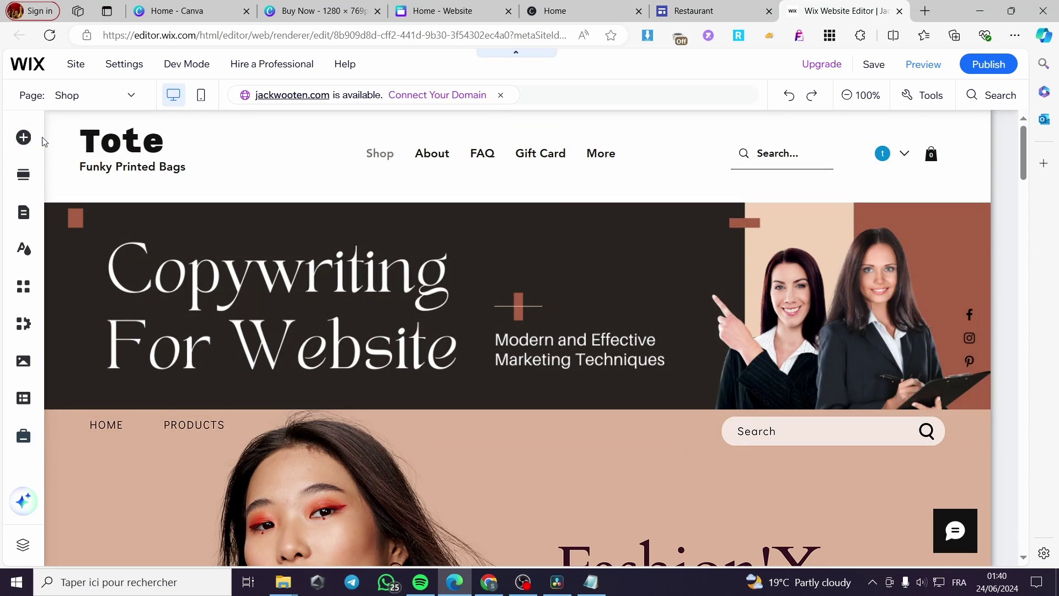
click(23, 139)
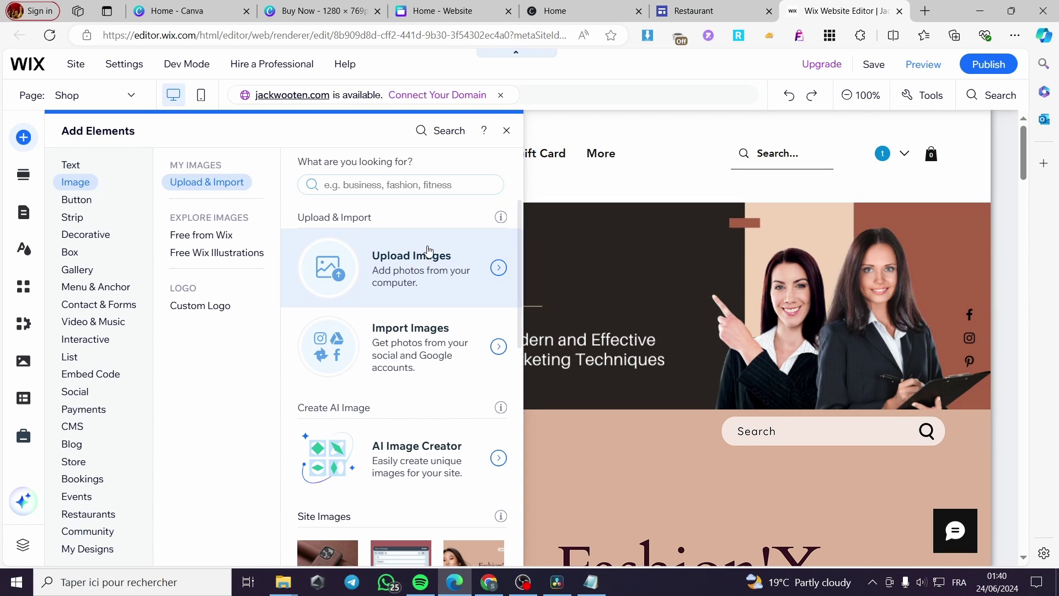
click(495, 270)
click(549, 330)
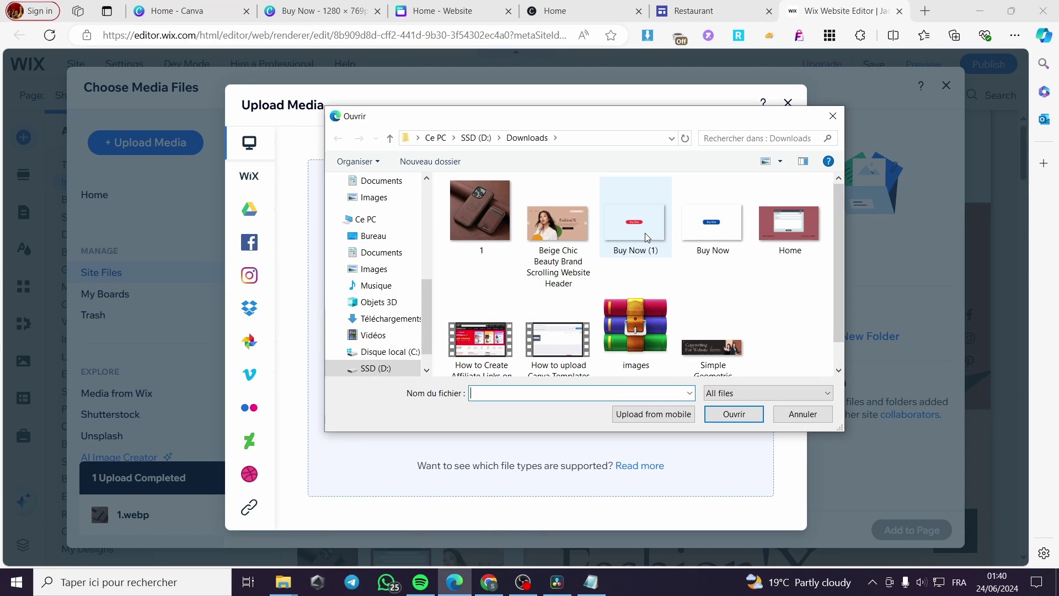
double_click(646, 227)
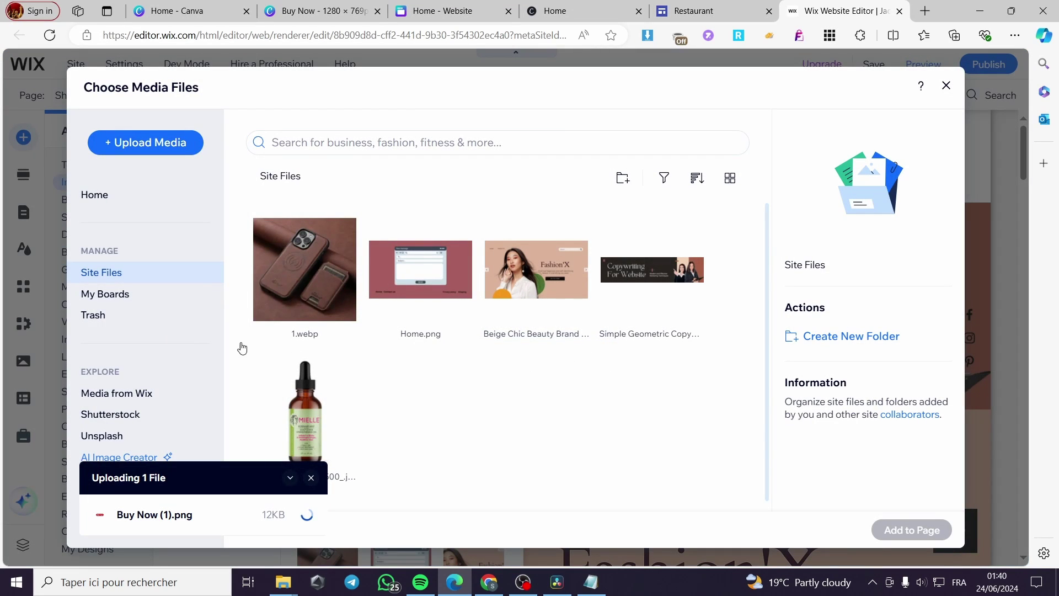
click(935, 531)
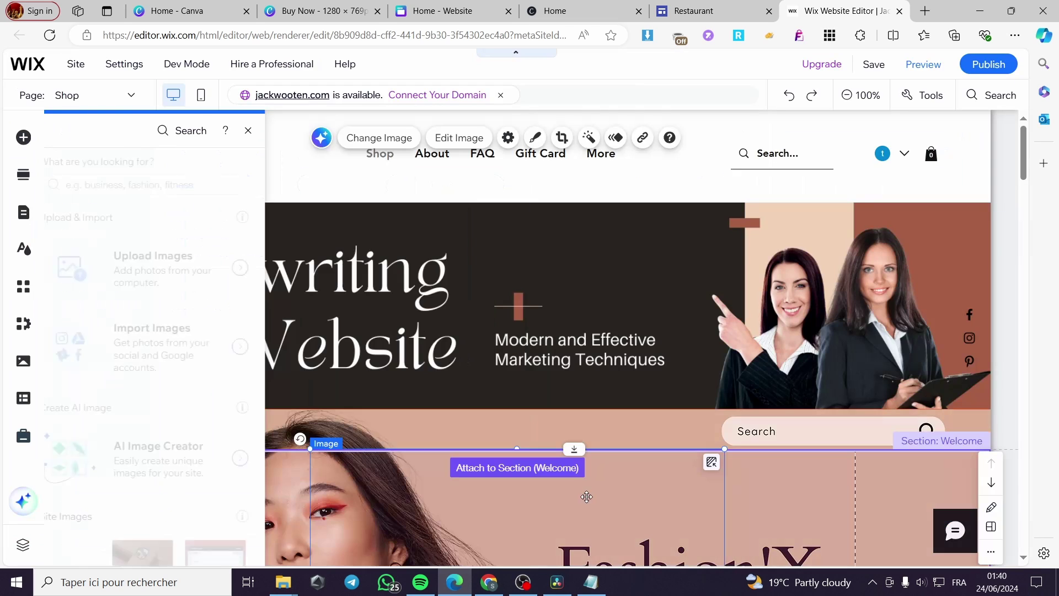
Shrink the red Buy Now image and place it directly below the Rosemary mint Oil product's price.
scroll(578, 485, down, 4)
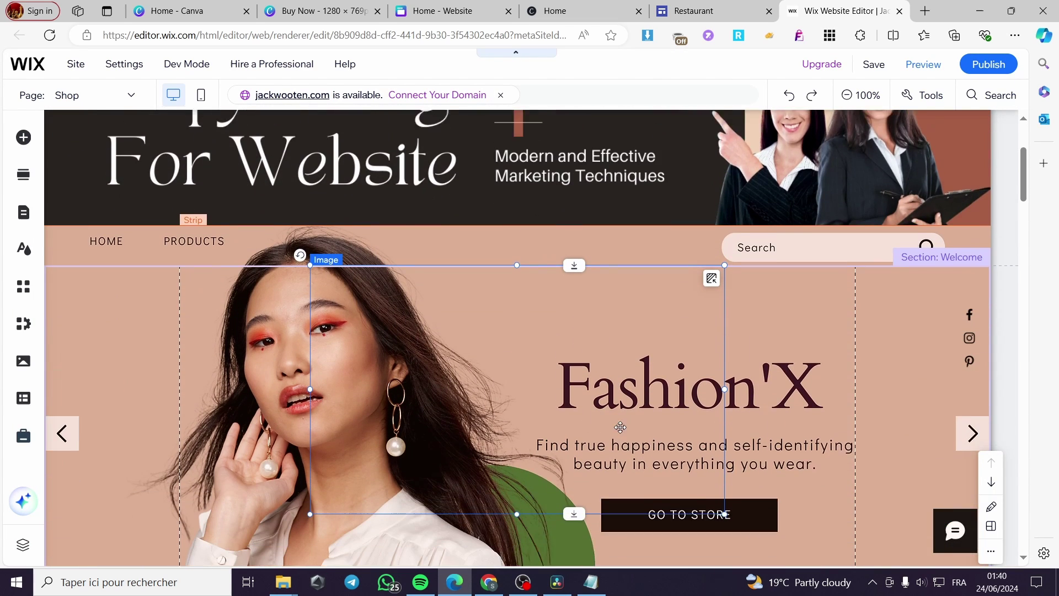
scroll(621, 427, down, 2)
drag(542, 303, 421, 303)
drag(619, 412, 500, 354)
mouse_move(463, 272)
mouse_down()
mouse_move(409, 276)
mouse_move(319, 307)
mouse_move(307, 324)
mouse_up()
click(347, 349)
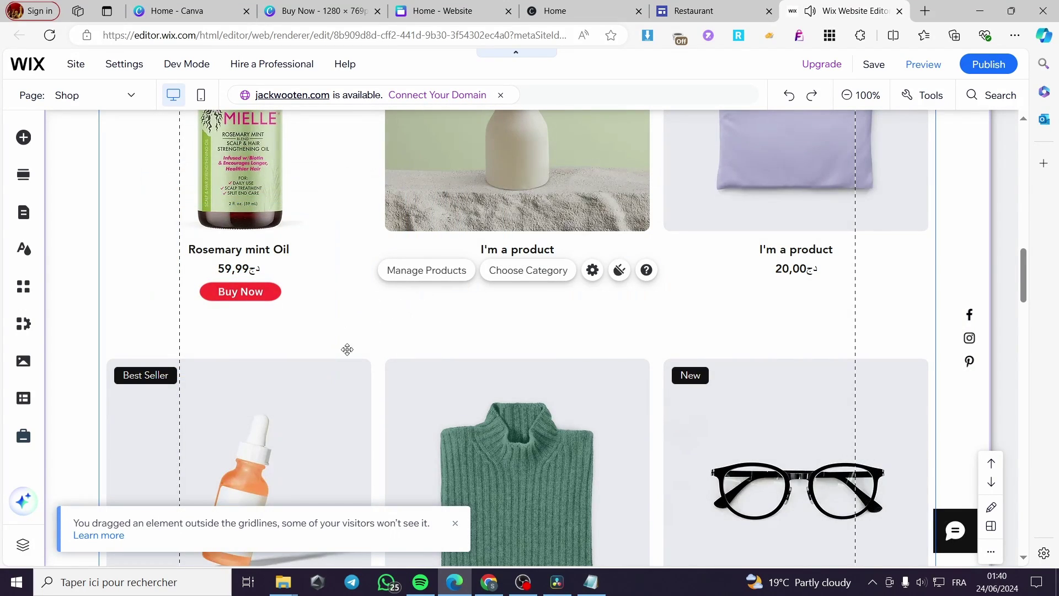
Link the red Buy Now image to the copied Canva site URL as a web address.
click(261, 293)
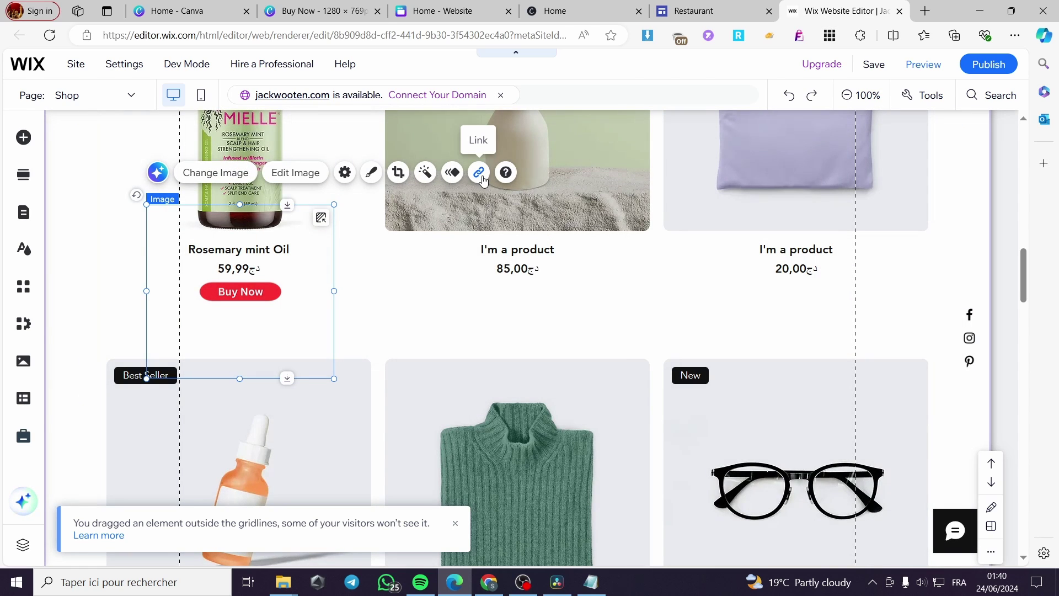
click(480, 174)
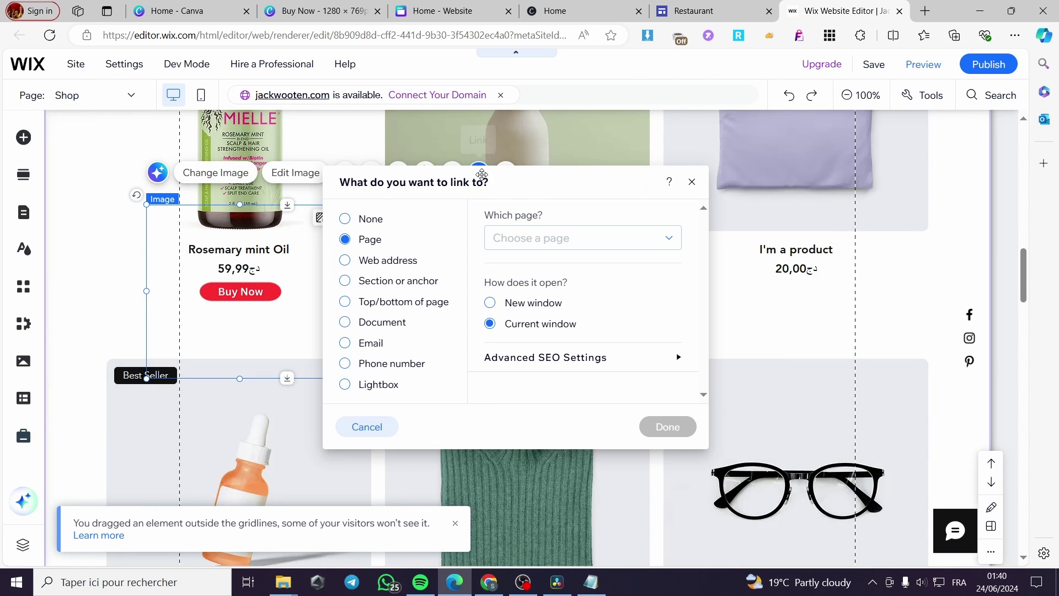
click(381, 262)
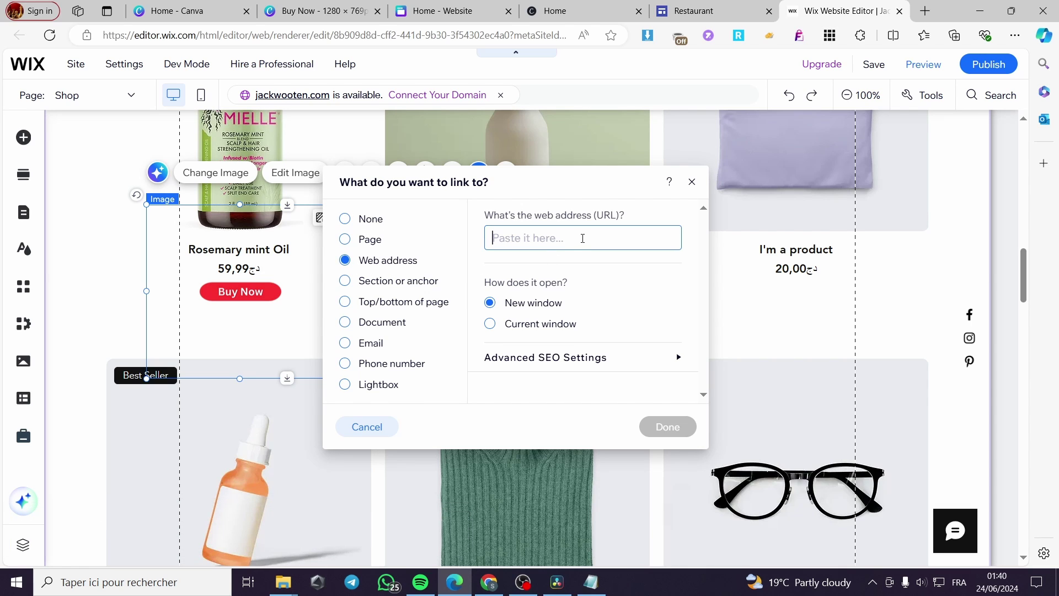
key(ctrl+v)
click(667, 427)
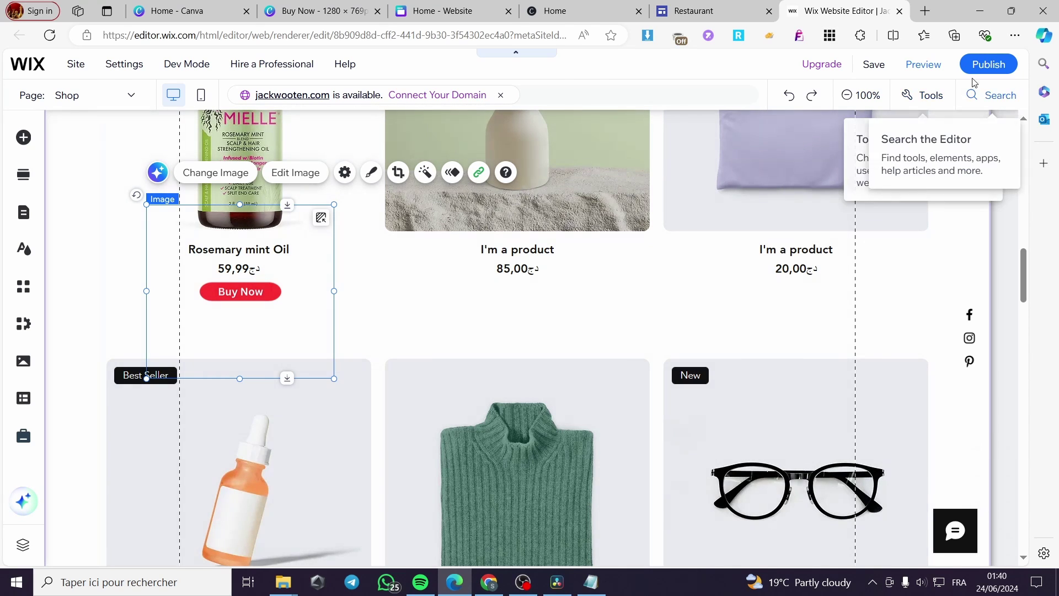
mouse_move(999, 72)
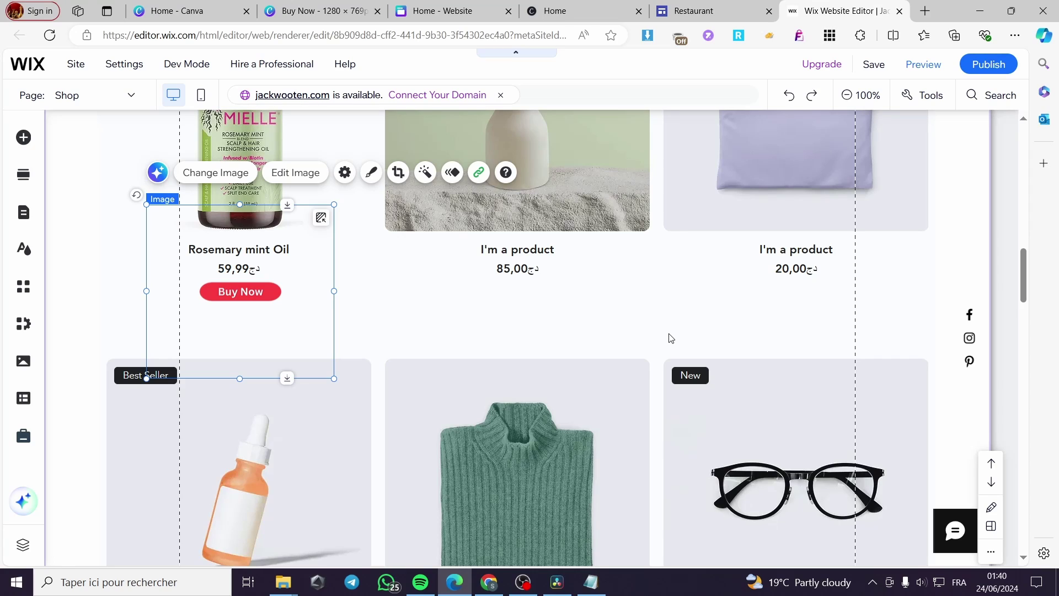